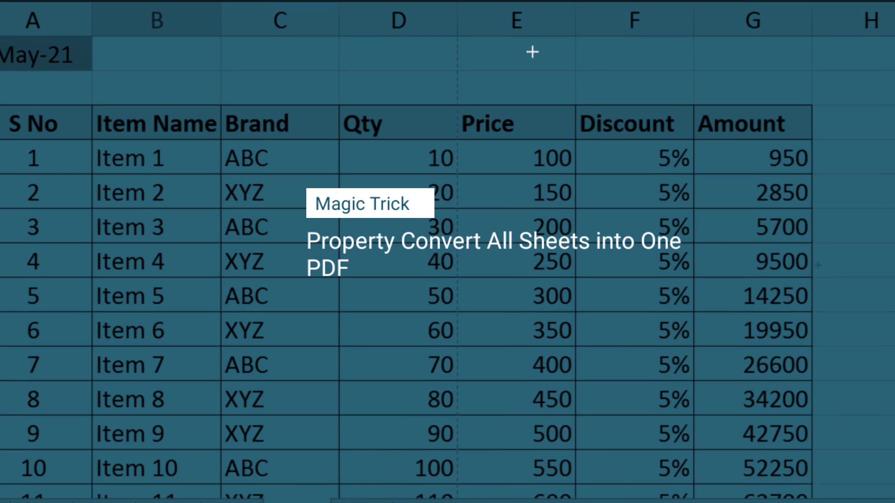
- Look through the monthly sheets from Jan 2021 to jul 2021 to examine their tables, ending on Jan 2021
left_click(216, 480)
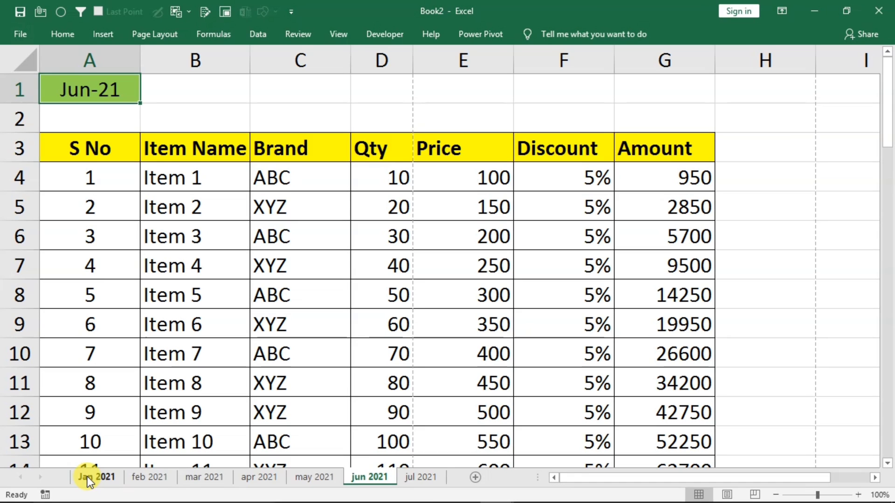
left_click(91, 478)
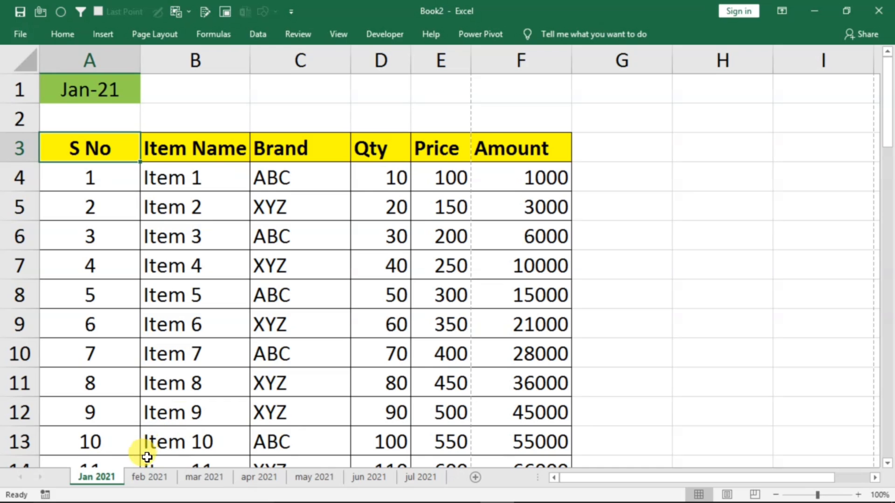
left_click(420, 480)
left_click(367, 480)
left_click(308, 480)
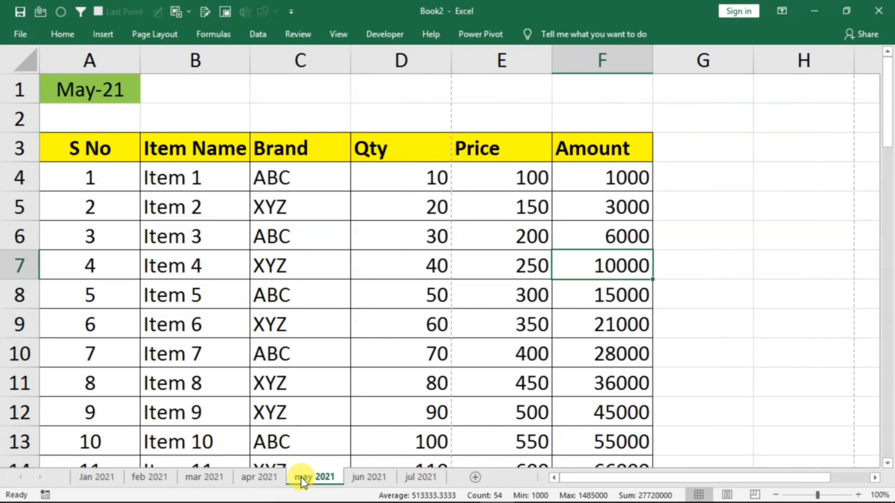
left_click(261, 479)
left_click(205, 481)
left_click(135, 478)
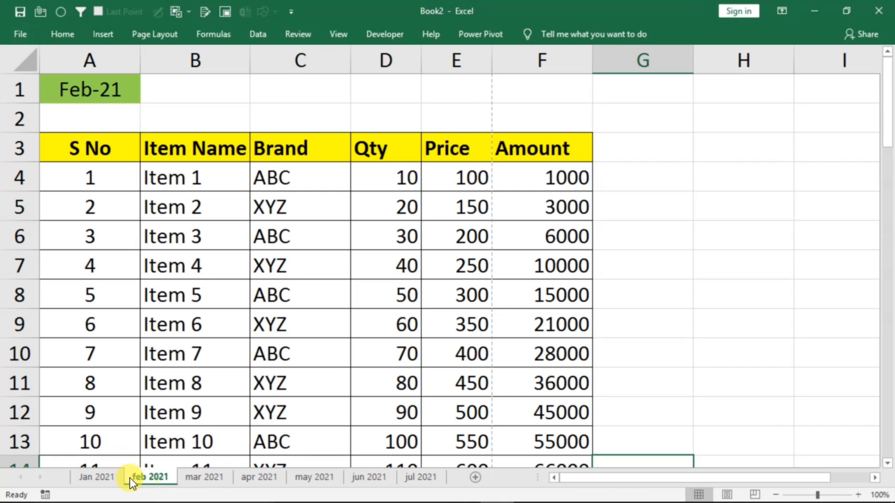
left_click(94, 478)
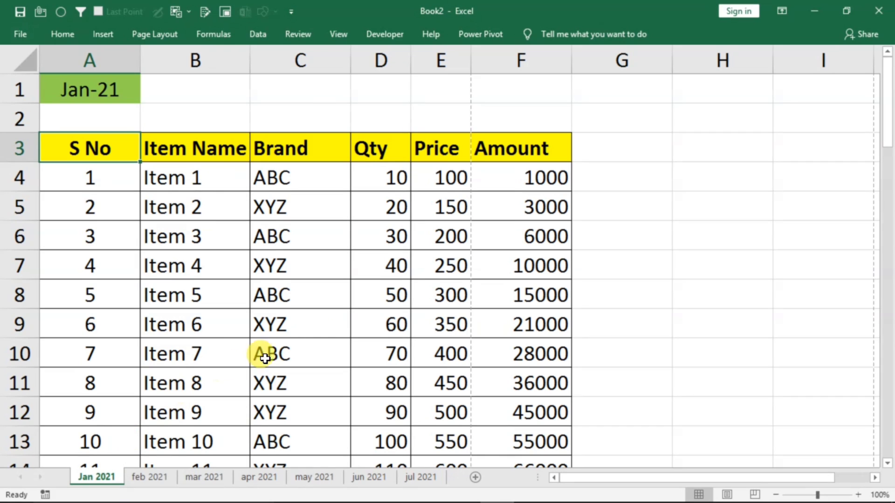
- Preview the Jan 2021 sheet for printing and page through it to see how its columns split across pages
left_click(327, 335)
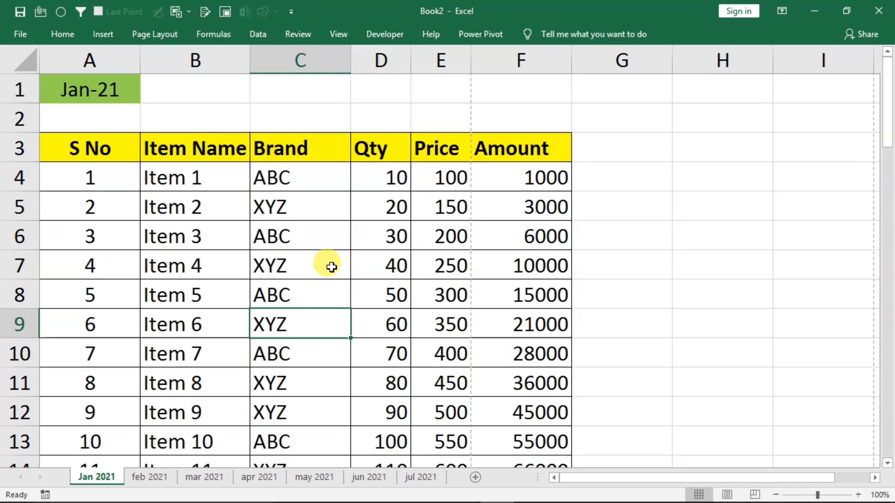
key("ctrl+F2")
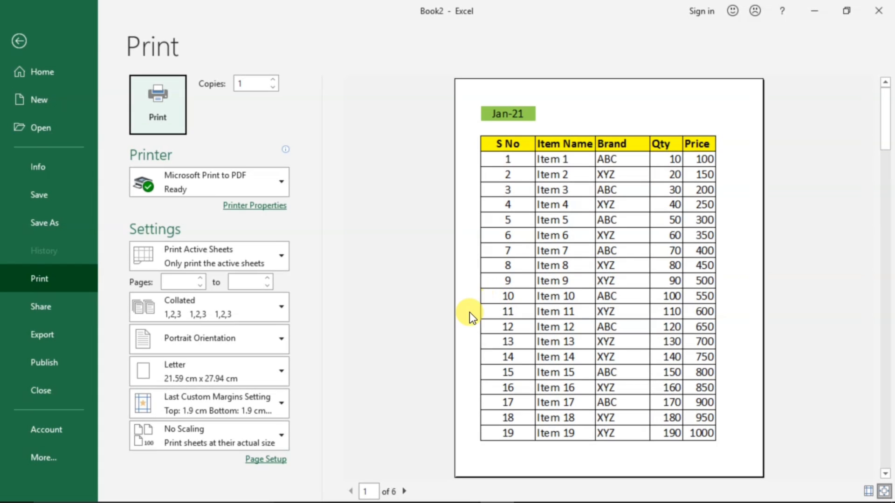
left_click(405, 491)
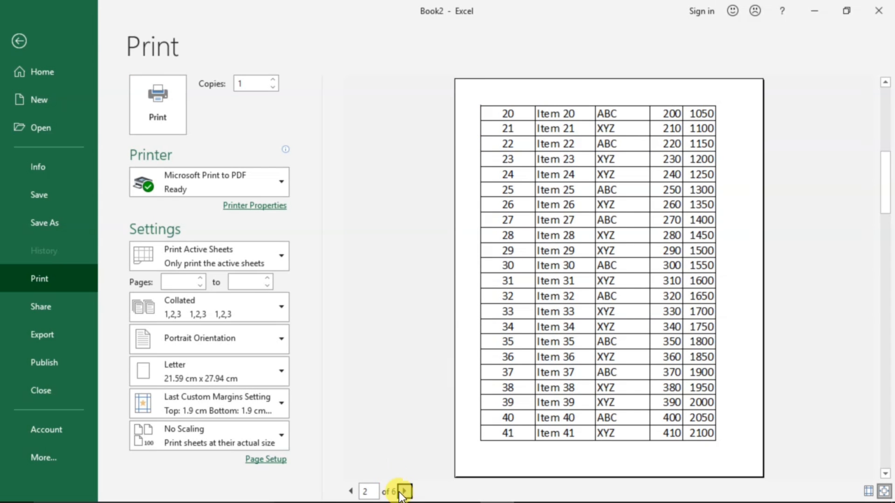
left_click(405, 491)
left_click(405, 491)
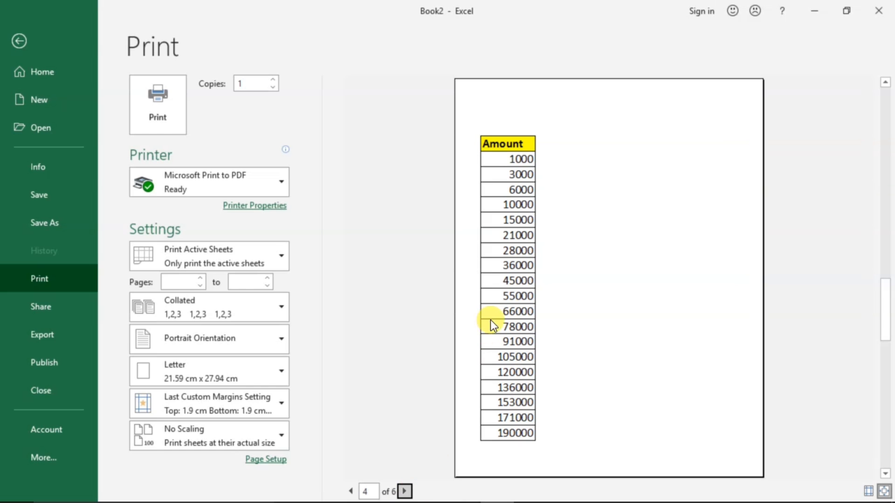
left_click(405, 491)
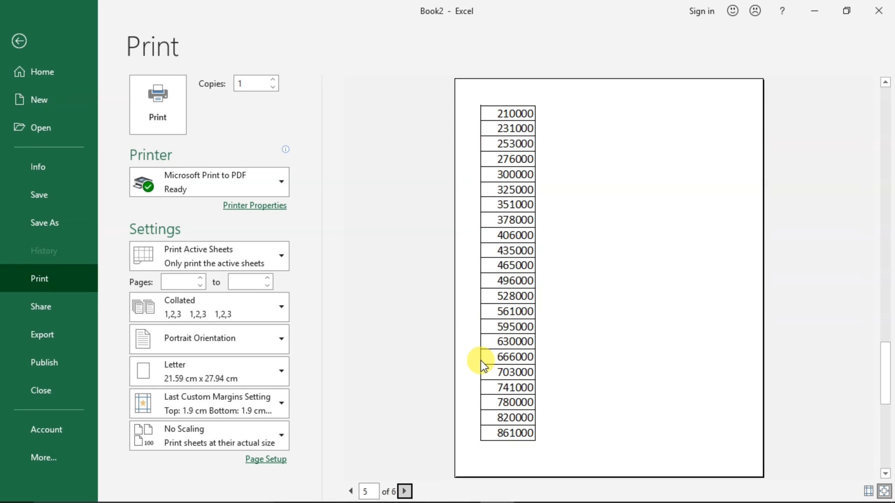
key("Escape")
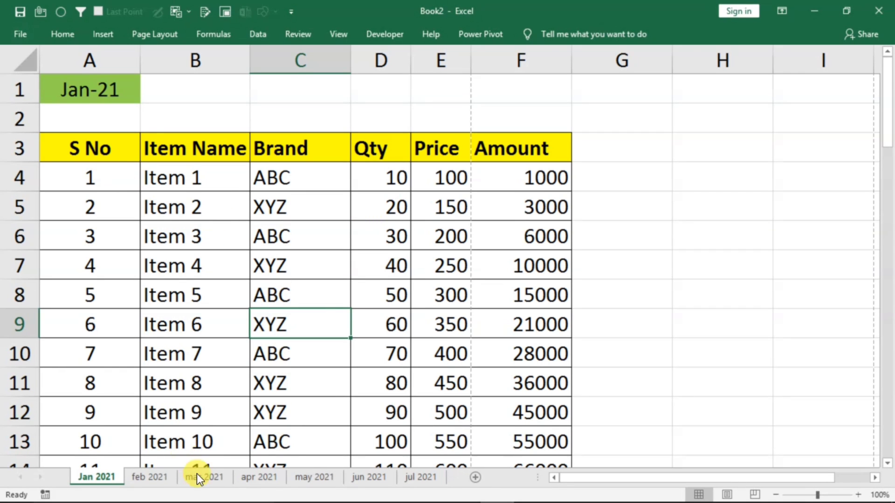
- Compare the column widths and page-break lines on the Jan, feb and mar 2021 sheets
left_click(152, 474)
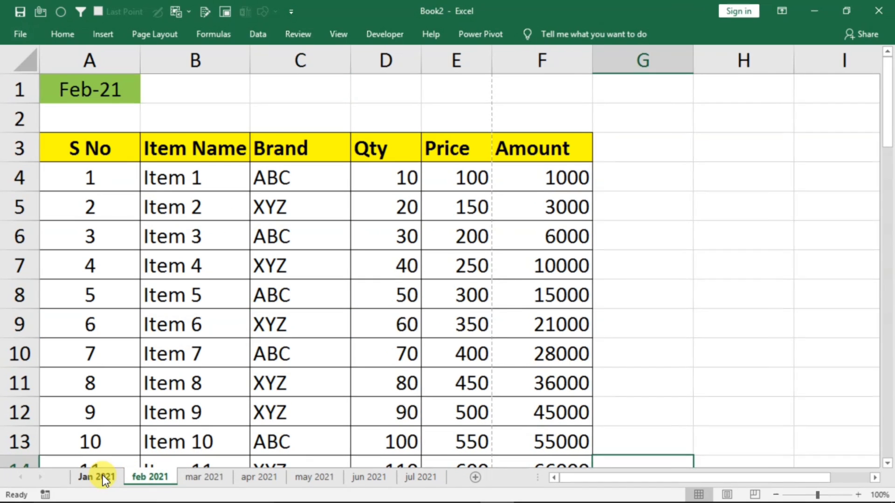
left_click(102, 475)
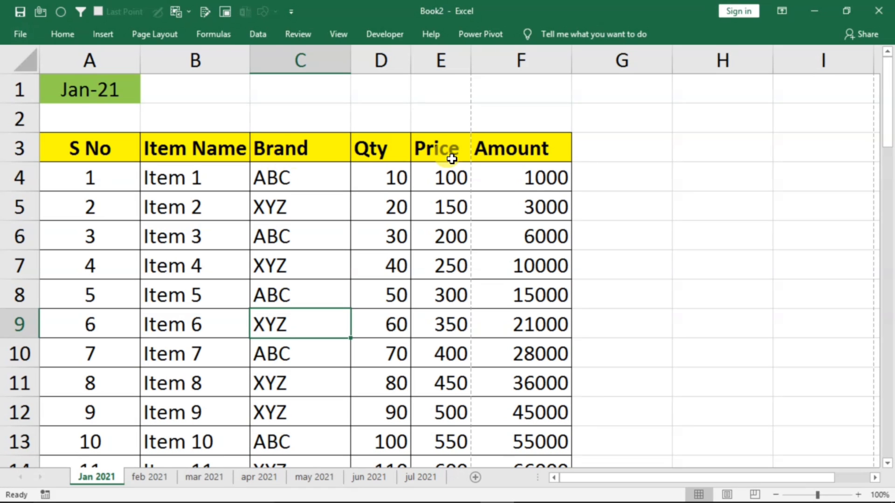
left_click(146, 475)
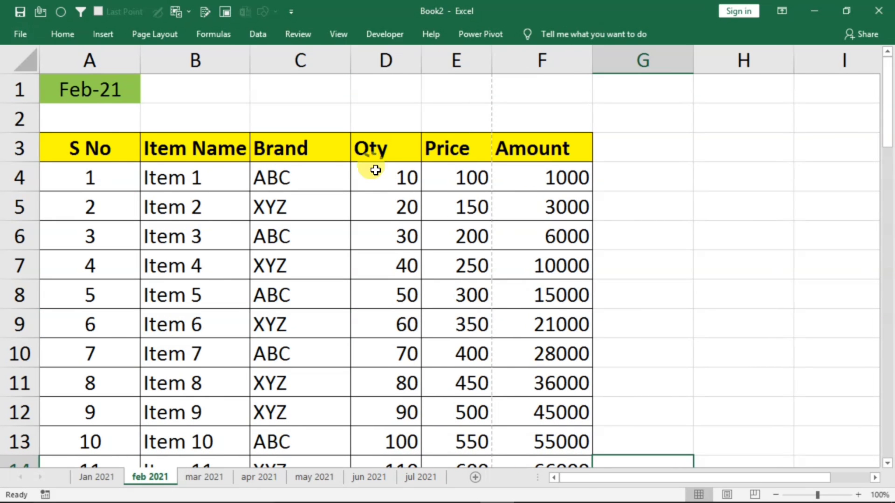
left_click(198, 479)
left_click(403, 198)
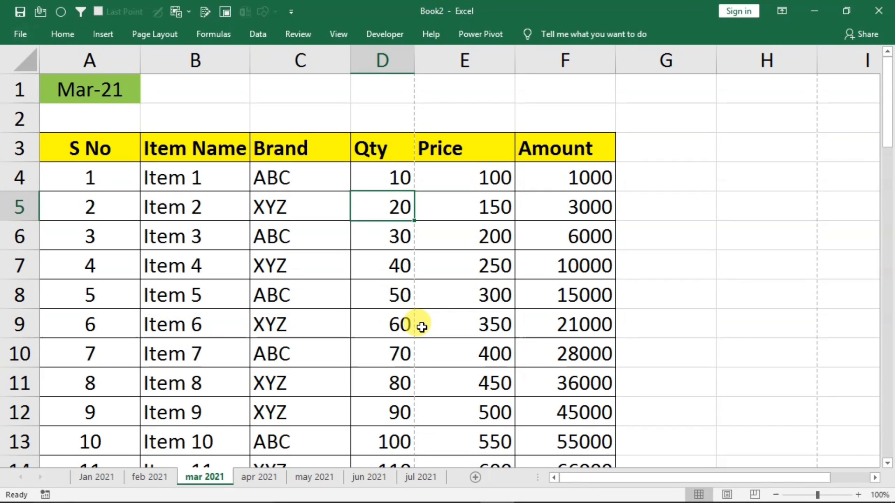
left_click(95, 476)
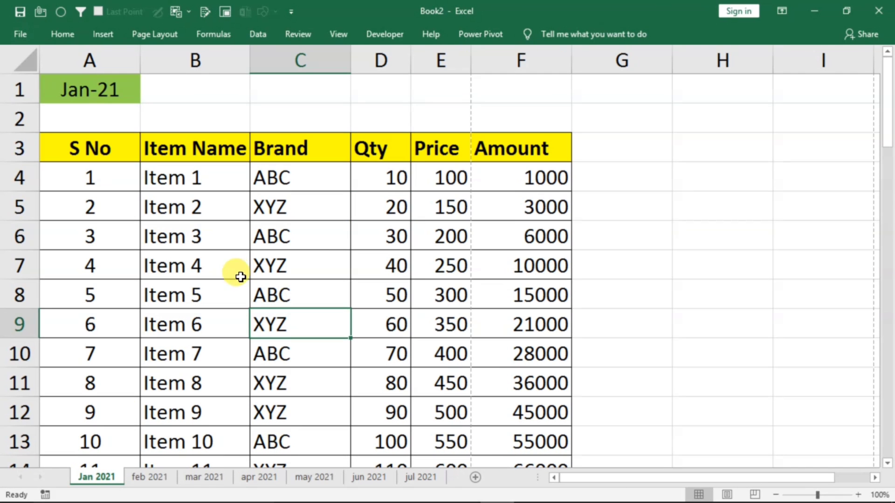
left_click(148, 480)
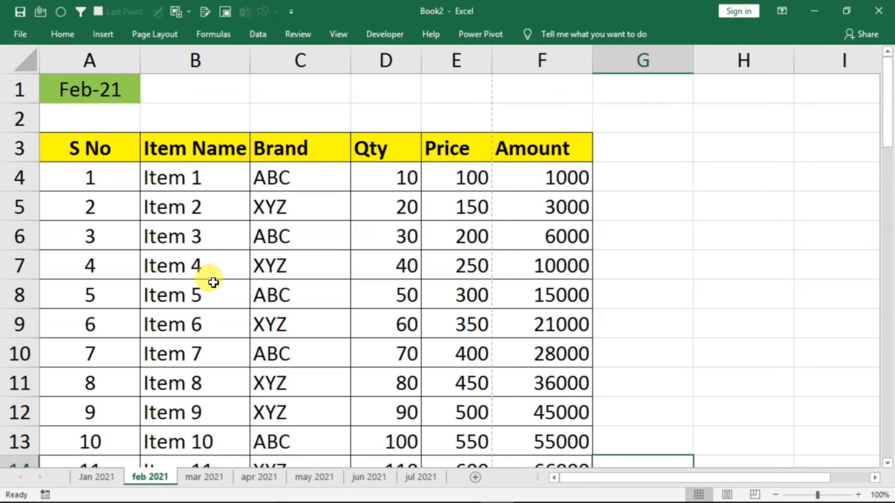
left_click(203, 477)
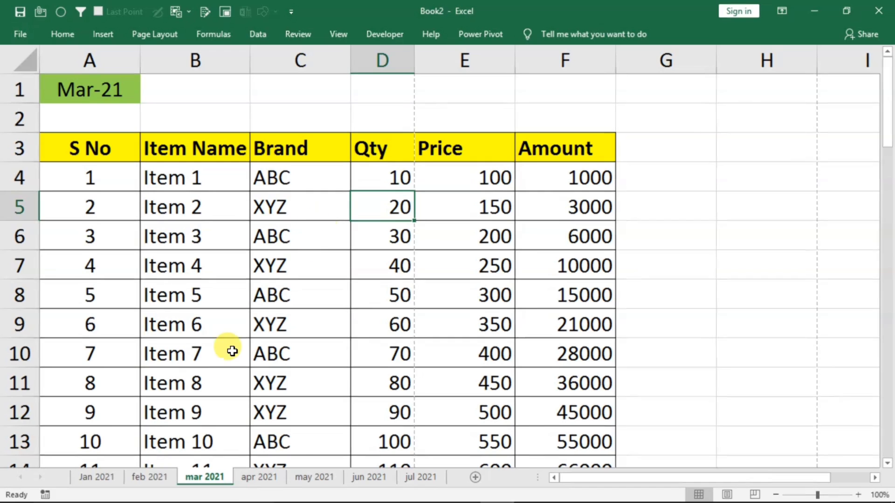
- Group all the sheets and autofit the width of every column in them at once
right_click(189, 475)
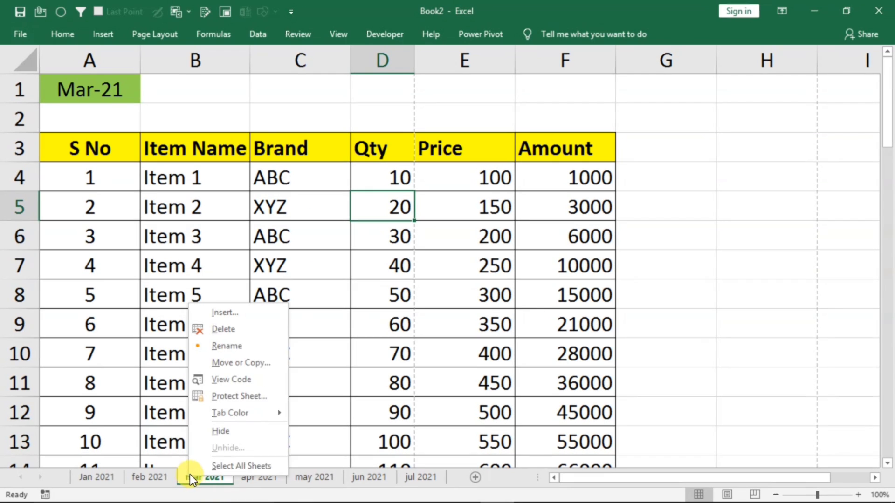
left_click(219, 467)
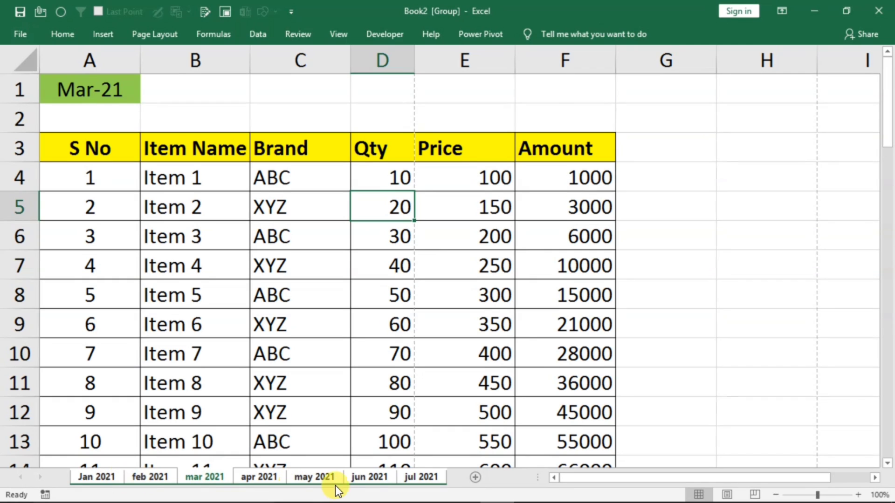
left_click(26, 59)
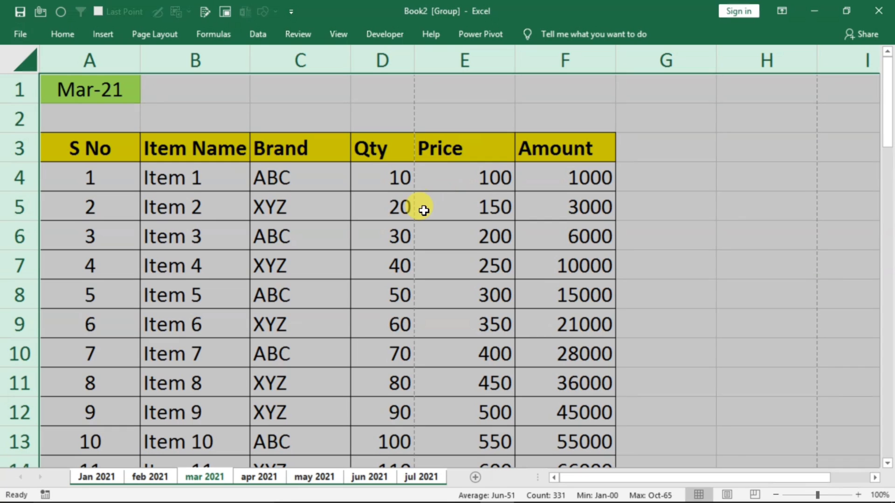
left_click_drag(349, 63, 350, 63)
double_click(349, 62)
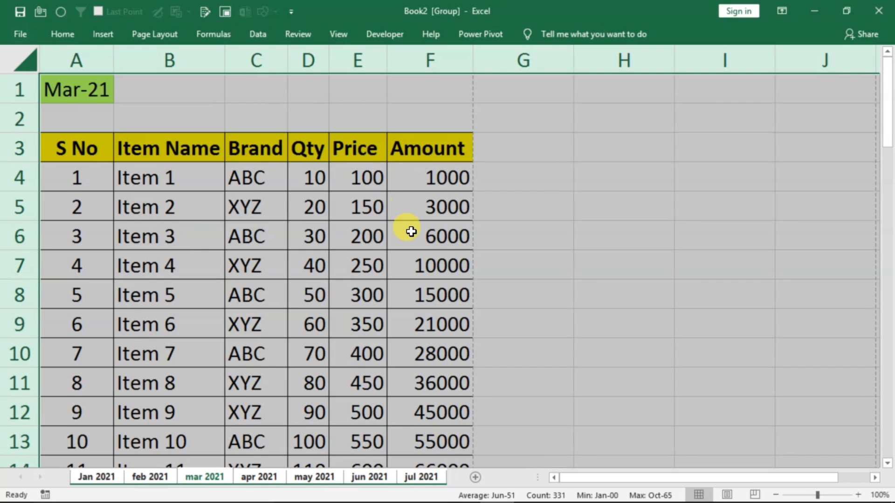
left_click(263, 260)
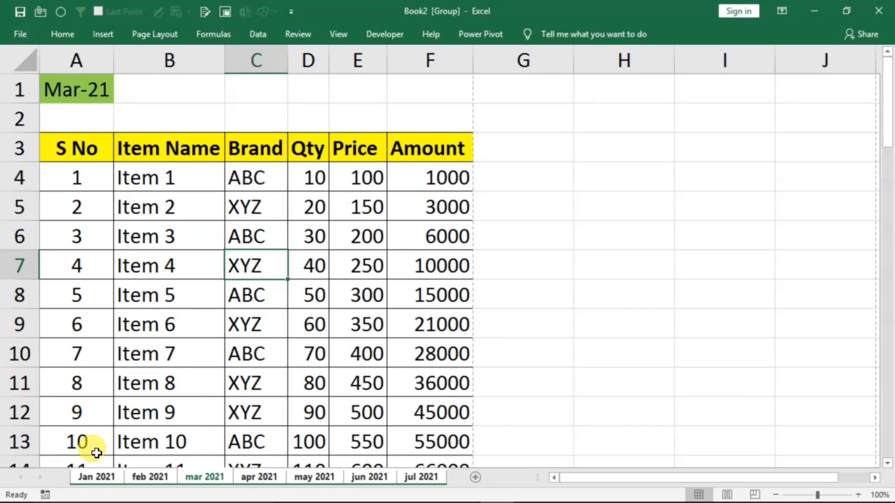
- Ungroup the sheets and check the column widths on the Jan, feb, mar and apr 2021 sheets
left_click(91, 475)
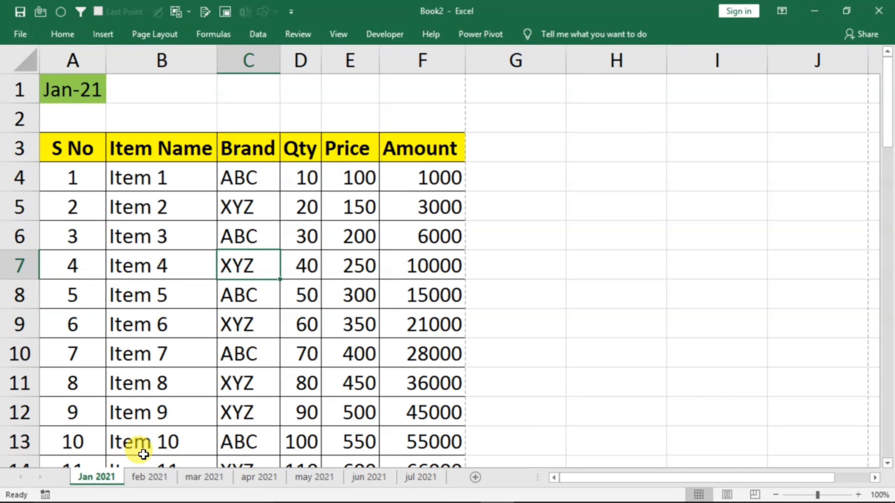
left_click(142, 475)
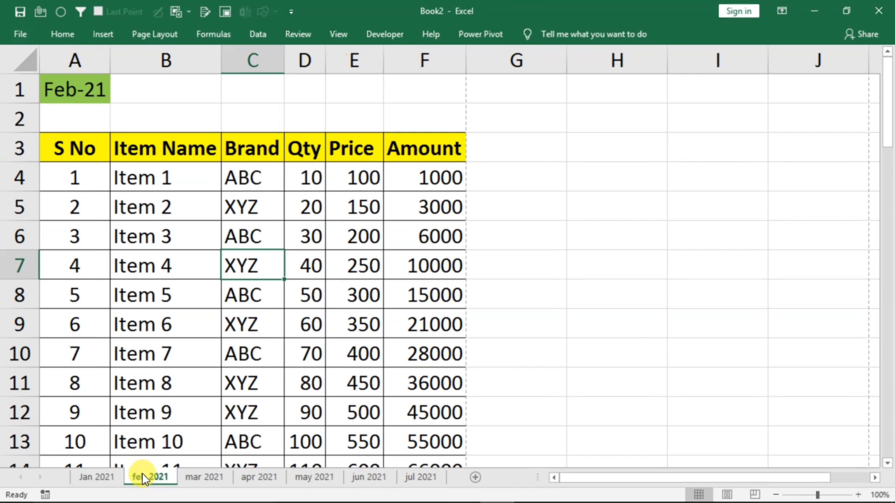
left_click(195, 476)
left_click(258, 480)
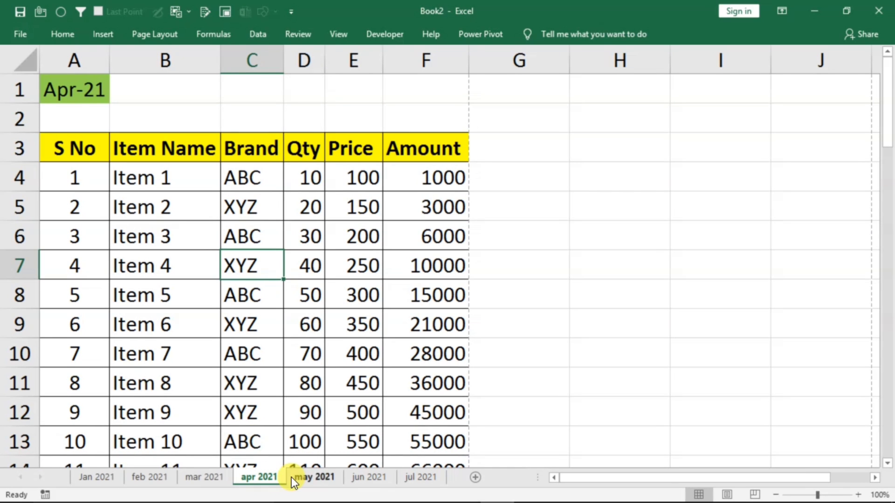
left_click(96, 476)
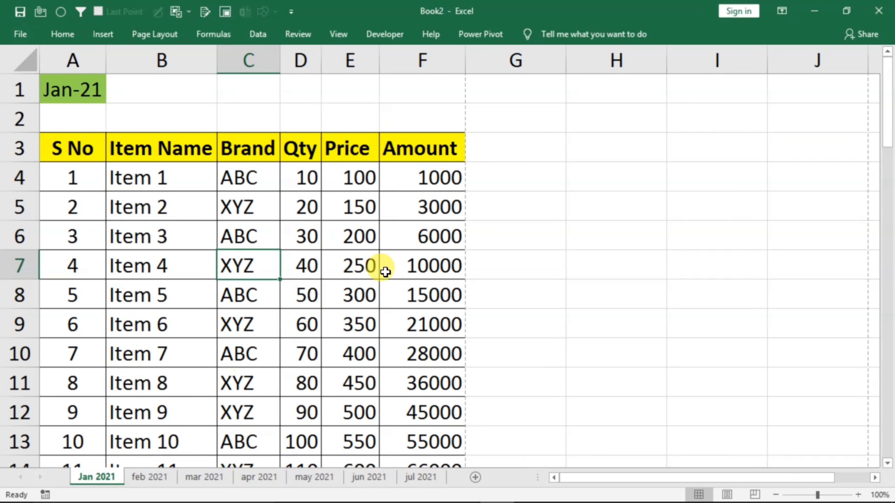
- Review all print preview pages of the Jan 2021 sheet with the autofitted columns, and return to the worksheet
left_click(301, 271)
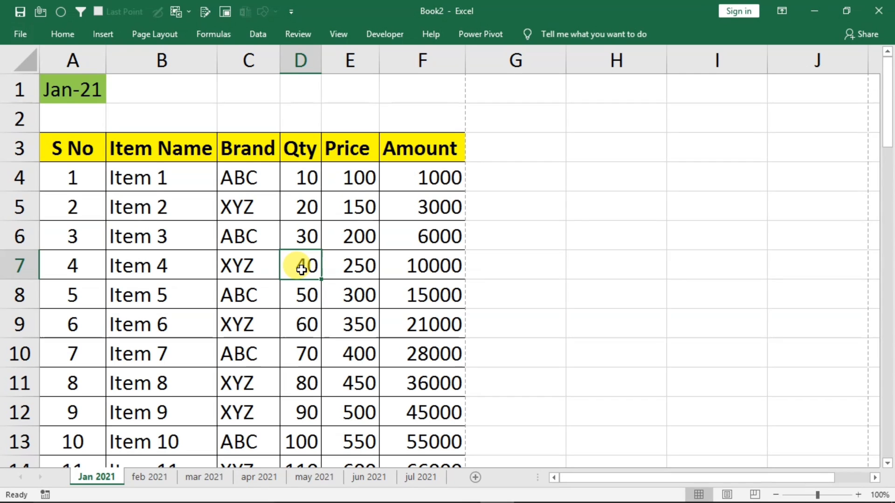
key("ctrl+F2")
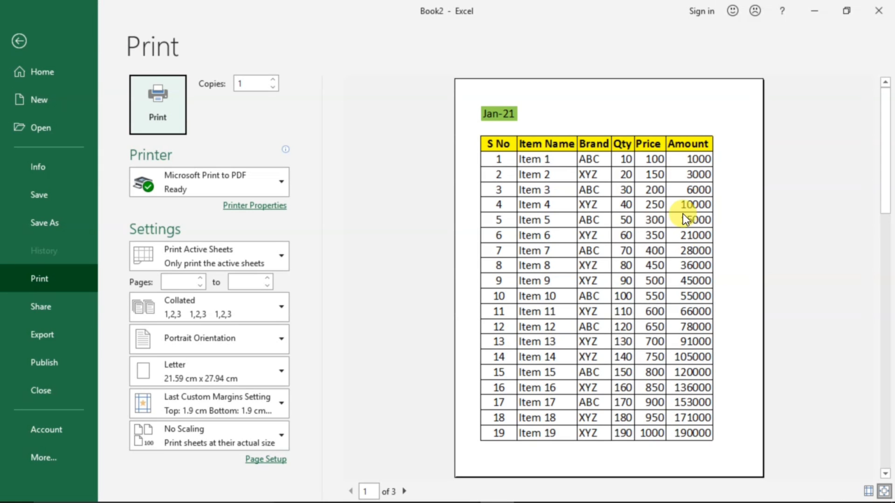
left_click(404, 492)
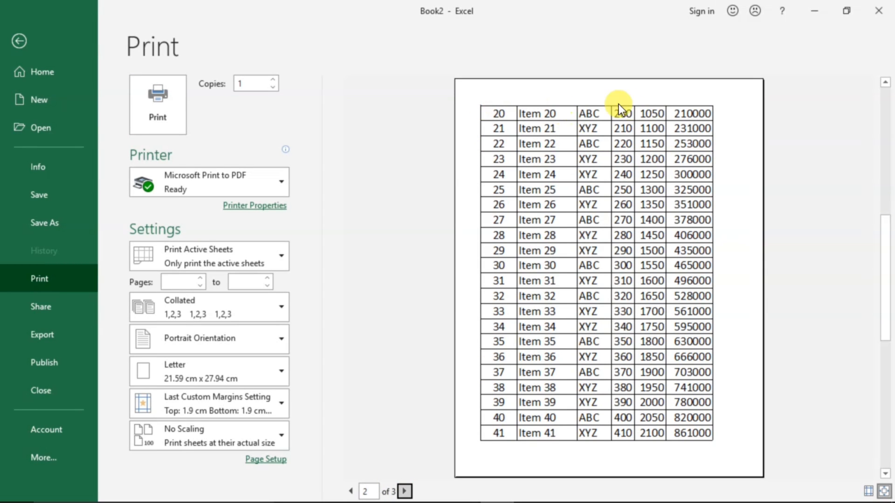
left_click(405, 492)
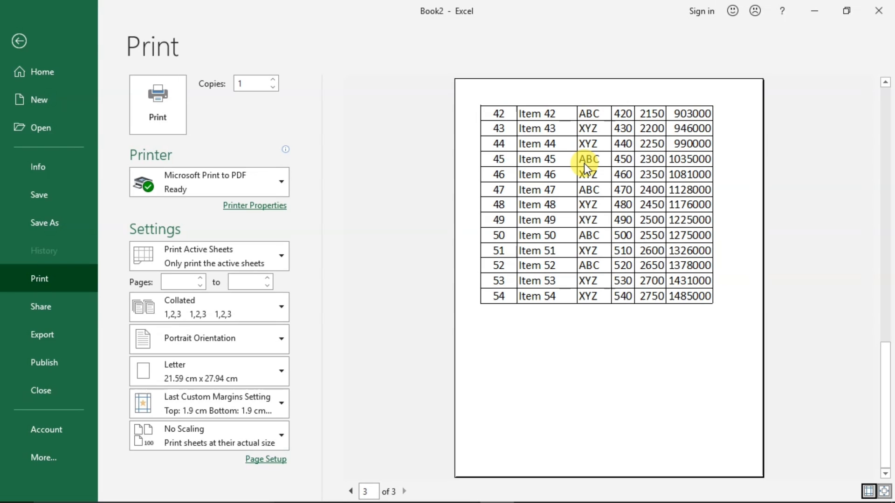
key("Escape")
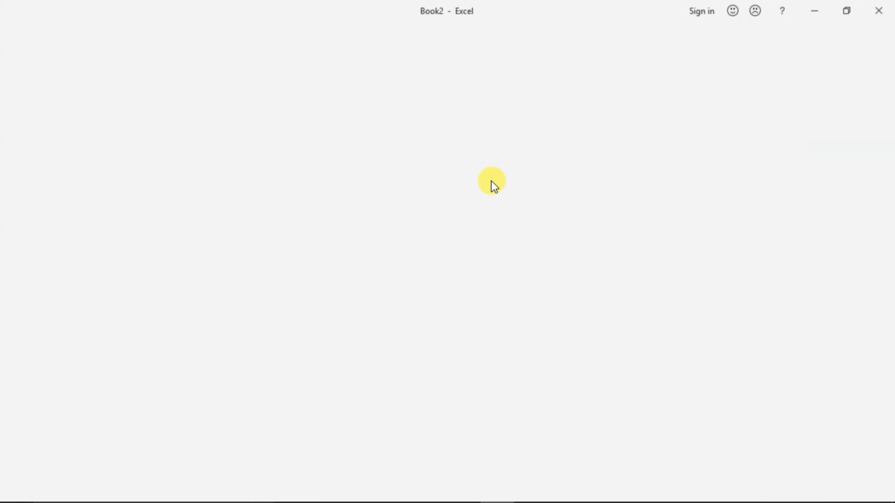
- Check the print preview of the feb 2021 sheet and return to the worksheet
left_click(142, 481)
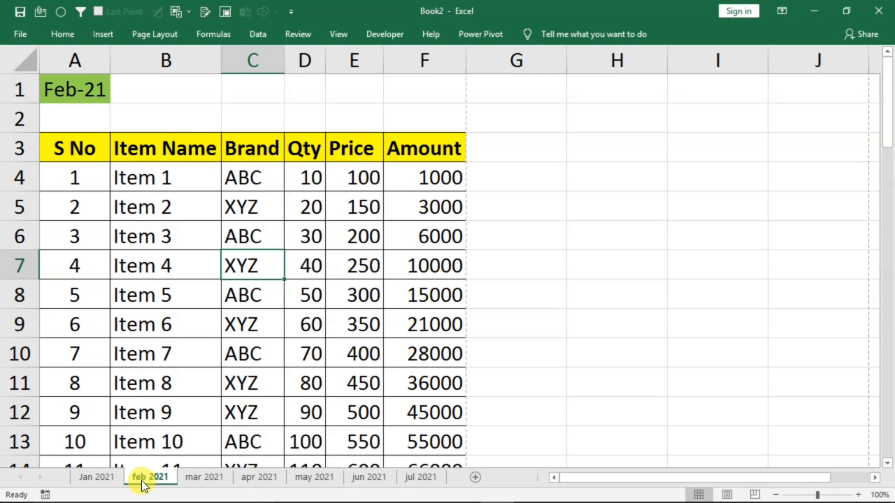
key("ctrl+F2")
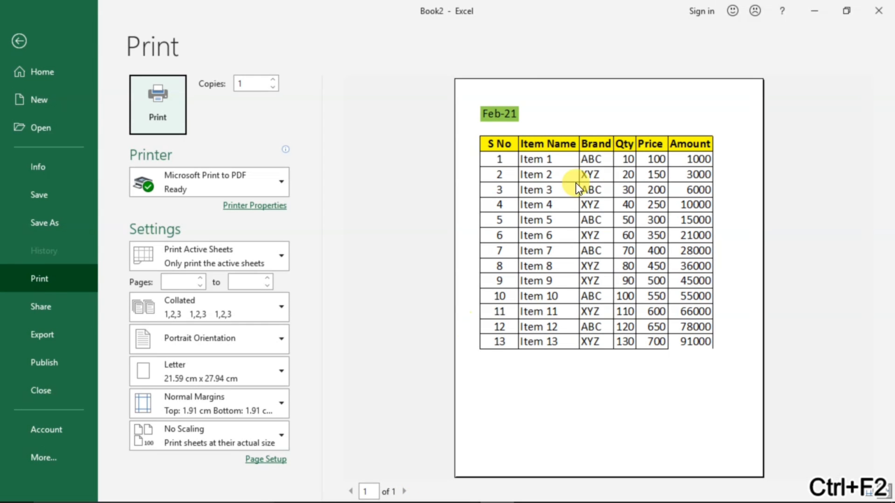
key("Escape")
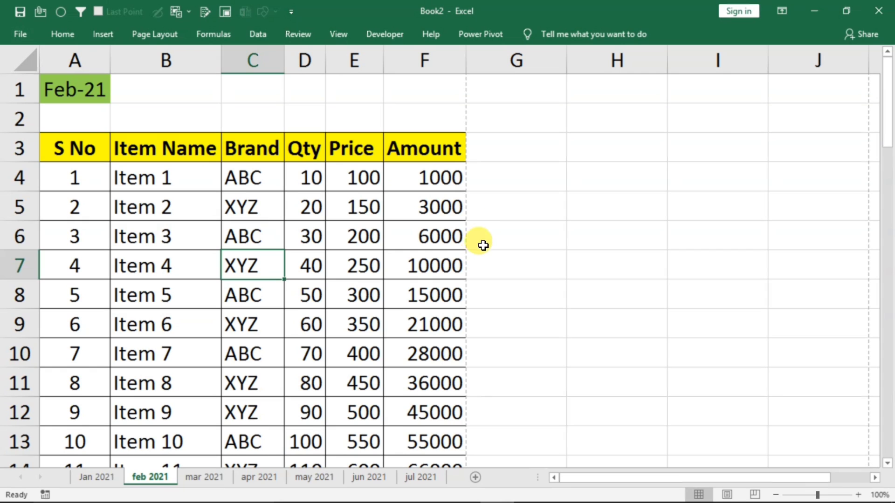
left_click(410, 151)
left_click(509, 142)
left_click(588, 144)
left_click(524, 144)
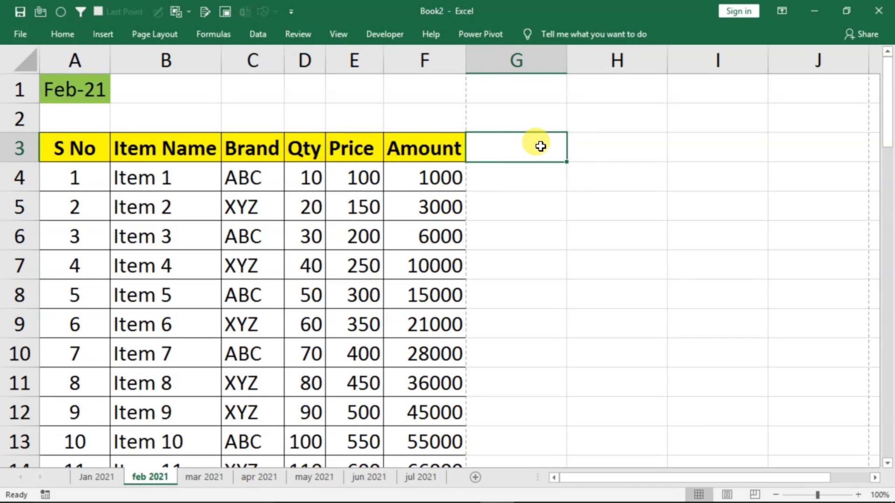
left_click(583, 156, "shift")
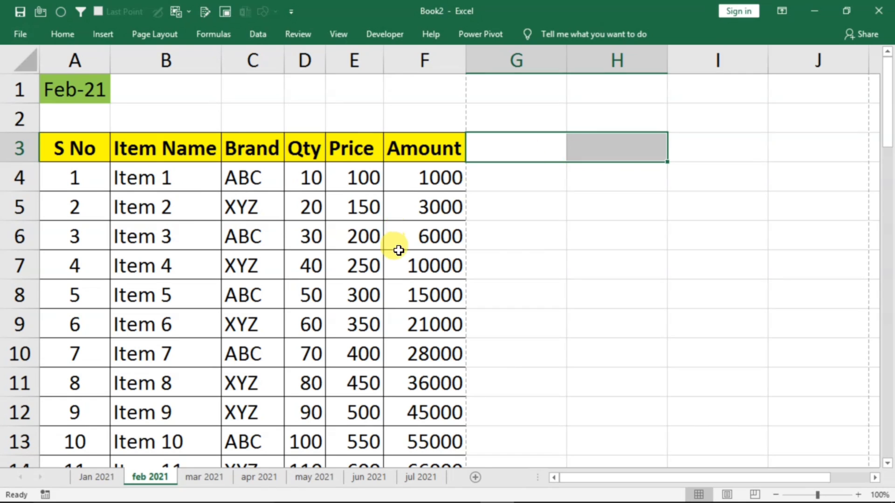
left_click(396, 261)
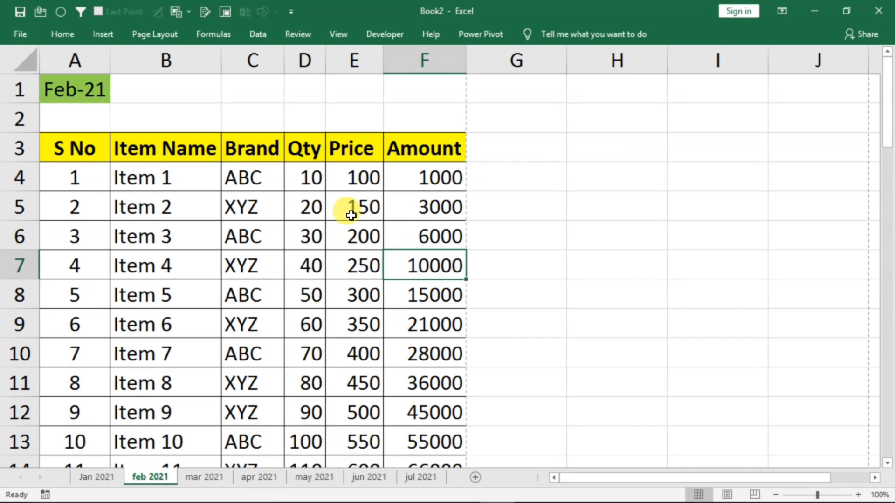
- Group all the sheets and apply the Narrow page margins to every one of them
right_click(150, 477)
left_click(184, 463)
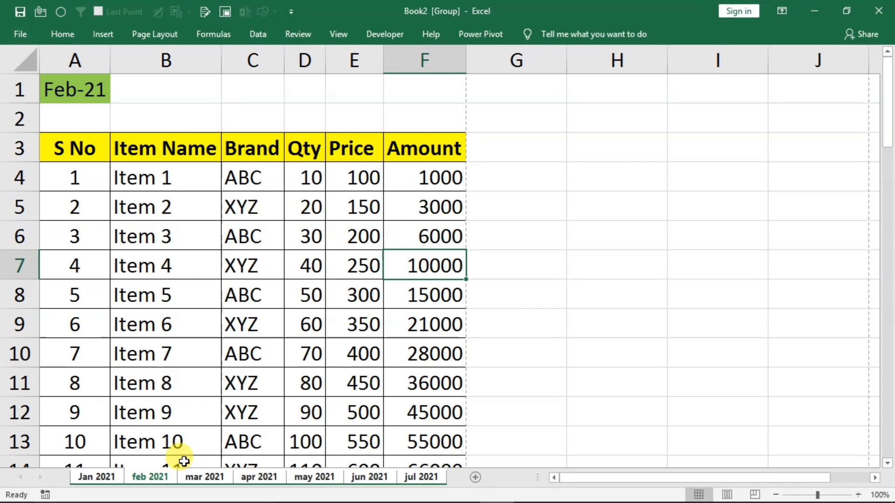
left_click(140, 36)
left_click(120, 90)
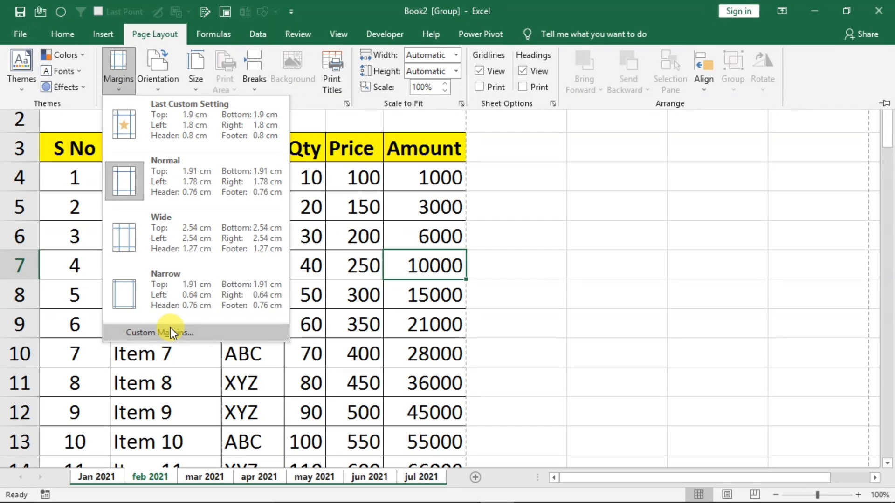
left_click(163, 282)
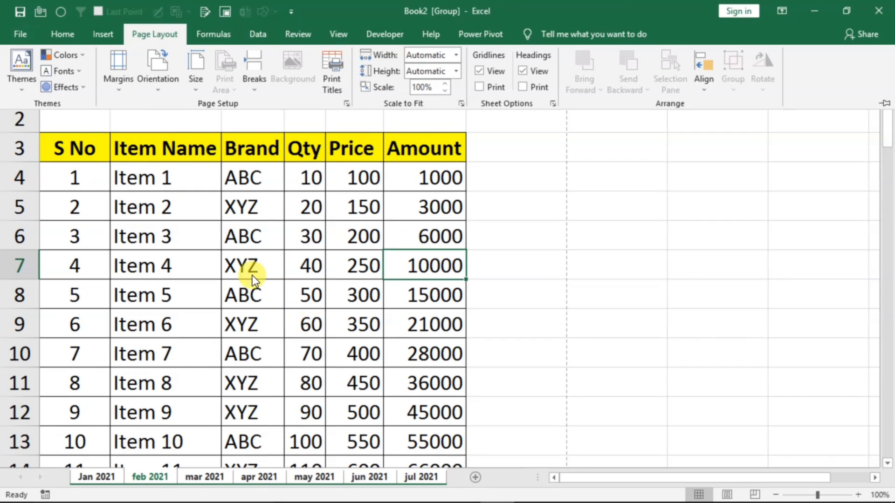
- Try the Landscape page orientation on the grouped sheets, and set it back to Portrait
left_click(155, 94)
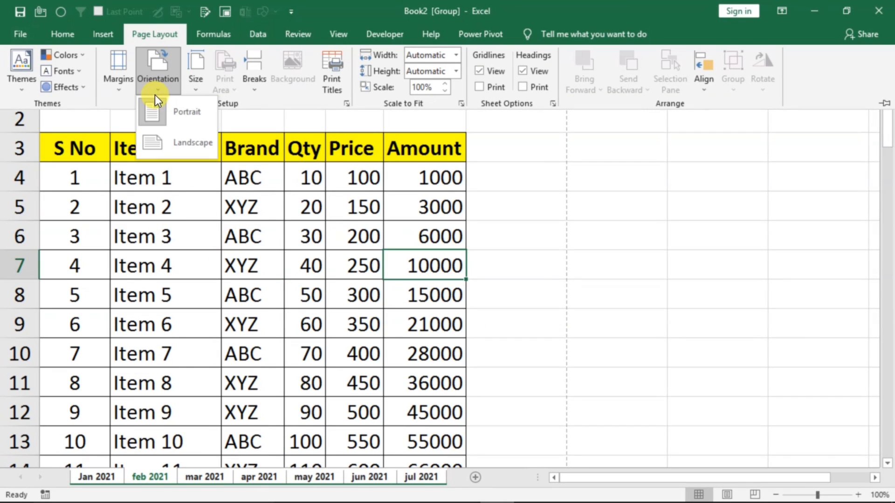
left_click(195, 148)
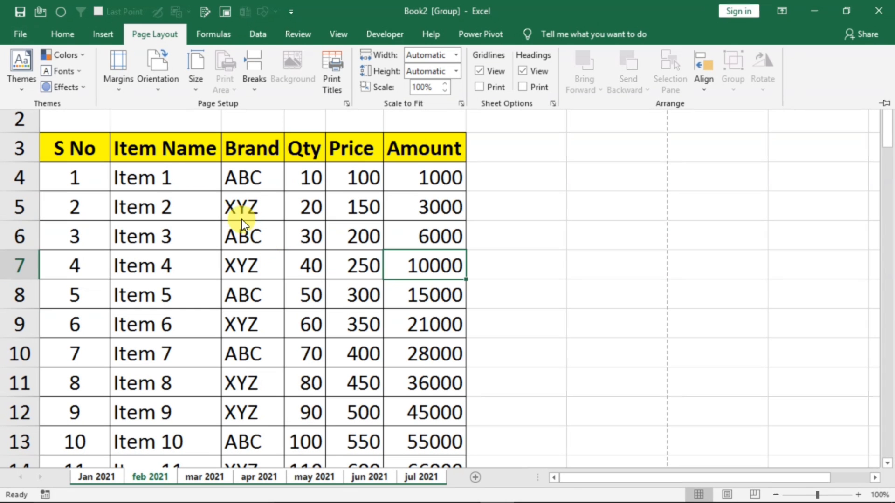
left_click(157, 84)
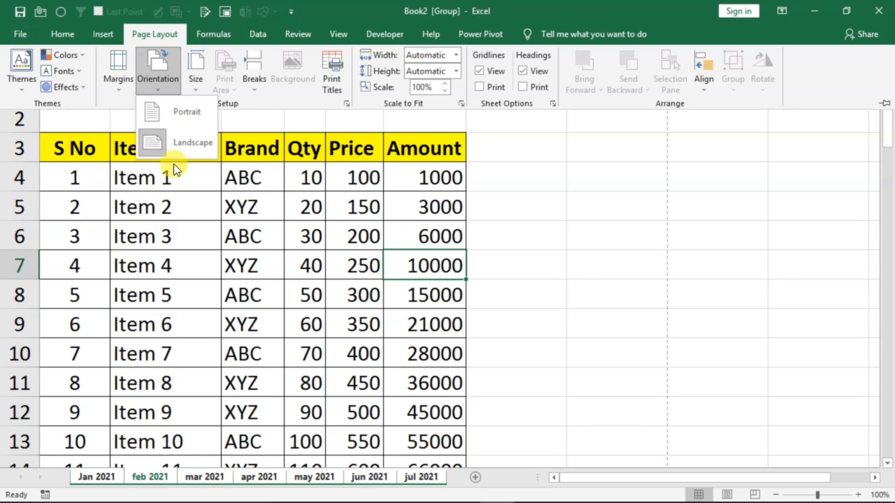
left_click(175, 119)
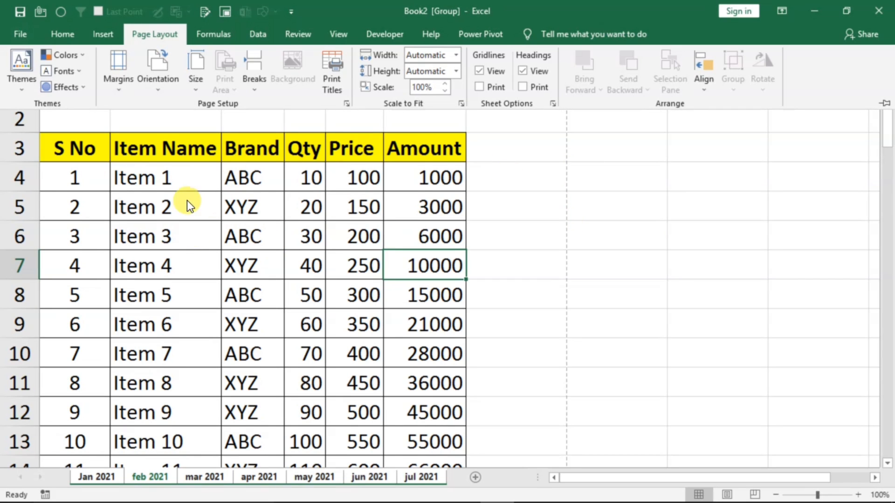
left_click(83, 152)
left_click_drag(84, 150, 523, 347)
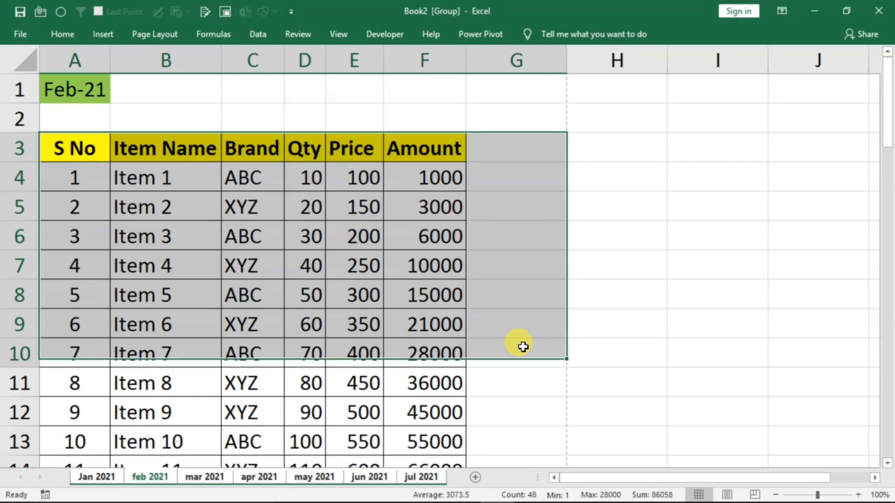
left_click(513, 208)
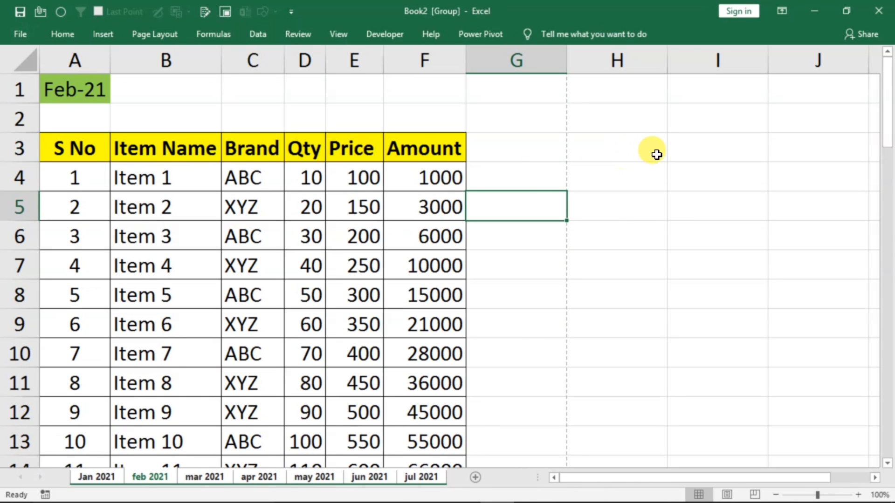
- Try an 80% print scale on the grouped sheets, and restore the scale to 100%
left_click(153, 33)
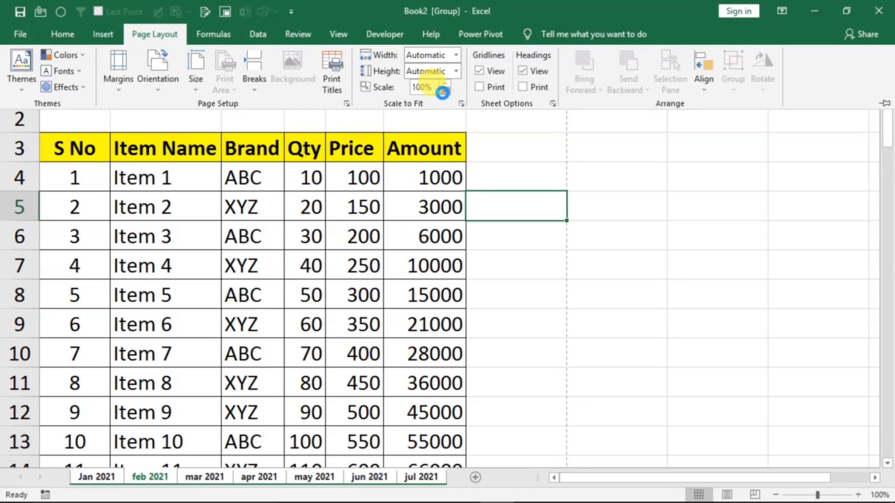
left_click(445, 91)
left_click(445, 91)
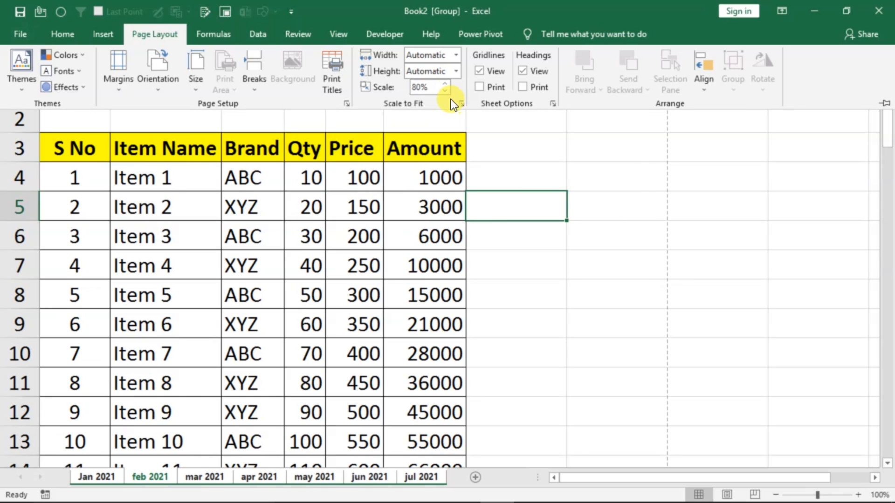
left_click(447, 84)
left_click(446, 84)
left_click(447, 85)
left_click(446, 84)
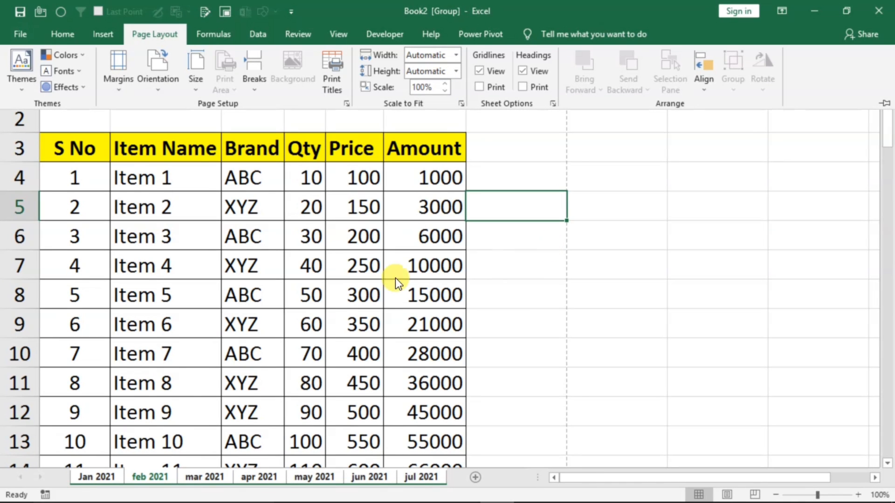
- Ungroup the sheets so that only the Jan 2021 sheet is active
left_click(96, 475)
left_click(93, 476)
left_click(338, 315)
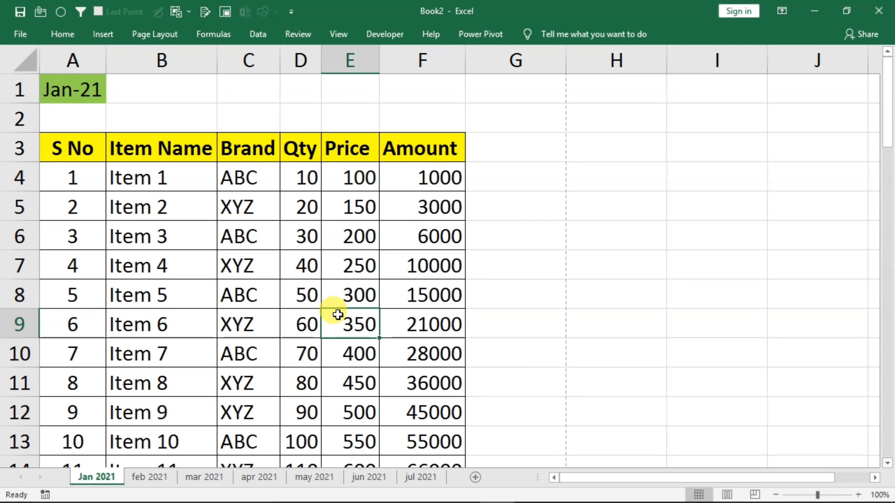
- Check the first two print preview pages of the Jan 2021 sheet for column fit and header row, and return to the worksheet
key("ctrl+F2")
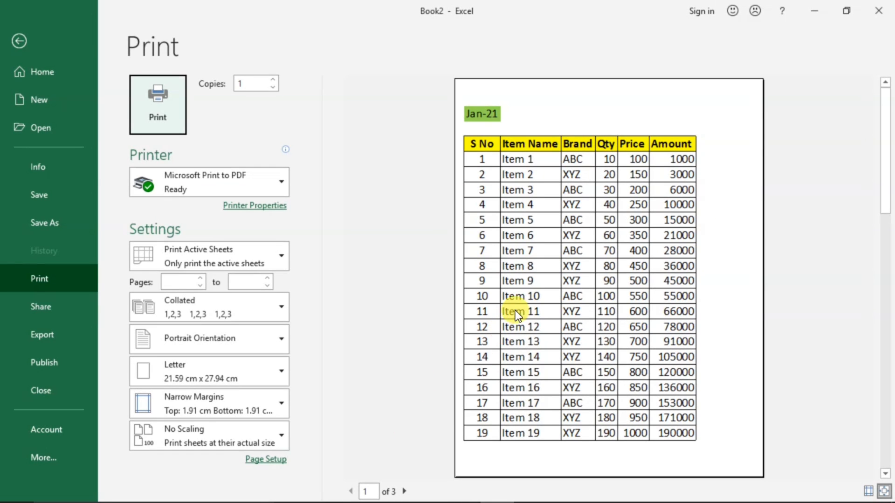
key("Escape")
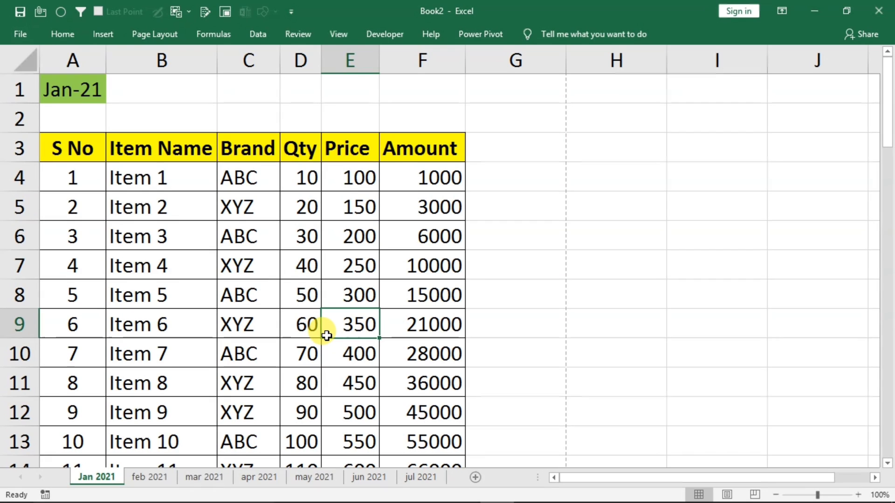
key("ctrl+F2")
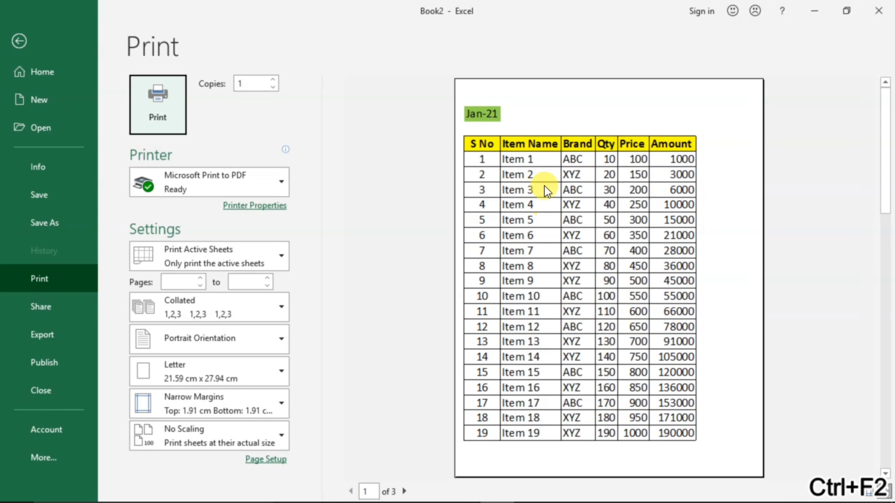
left_click(405, 491)
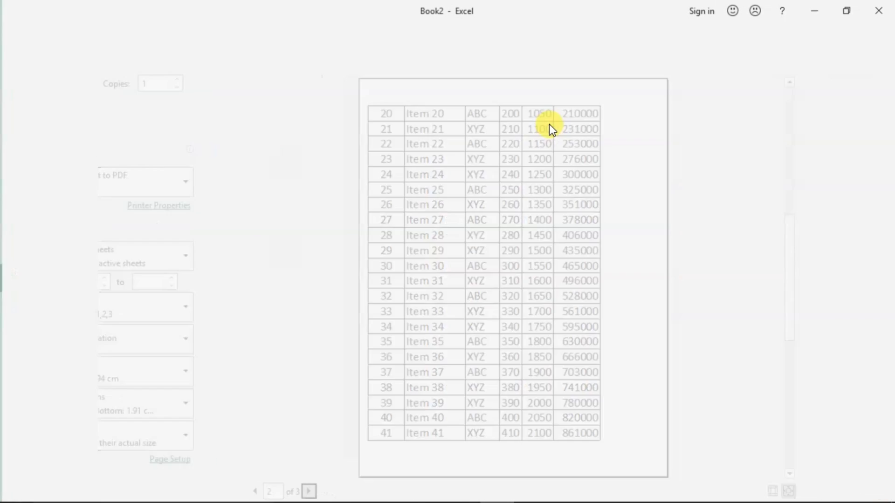
key("Escape")
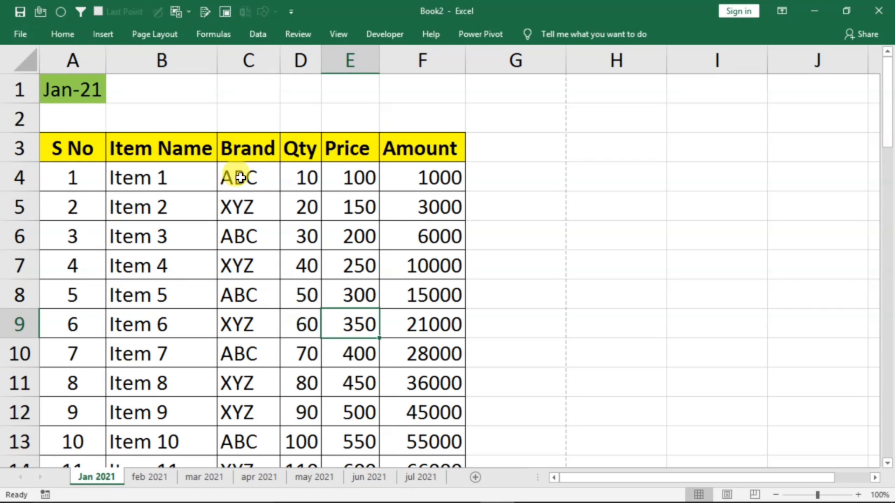
- Set header row 3 ($3:$3) to repeat at the top of every printed page of the Jan 2021 sheet
left_click(145, 34)
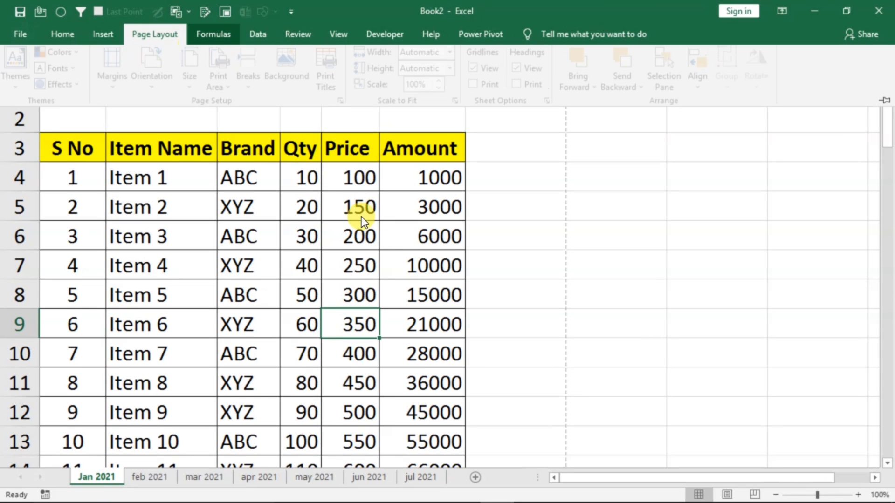
left_click(322, 77)
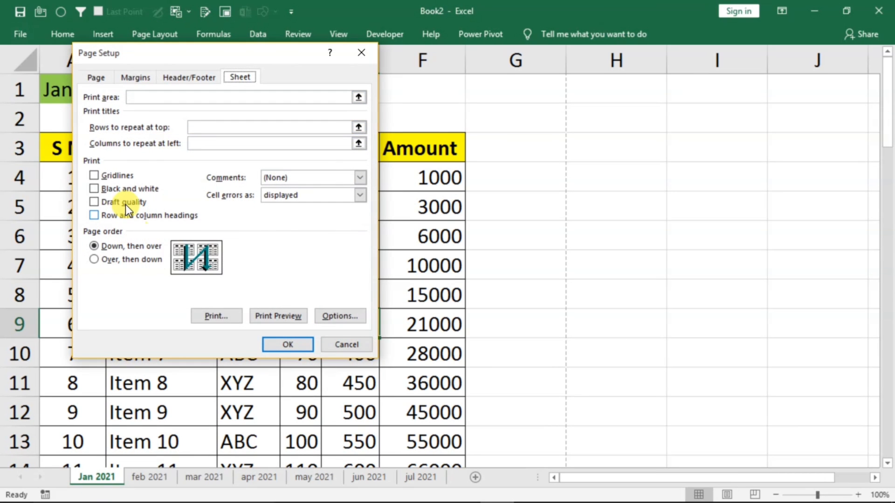
left_click(245, 127)
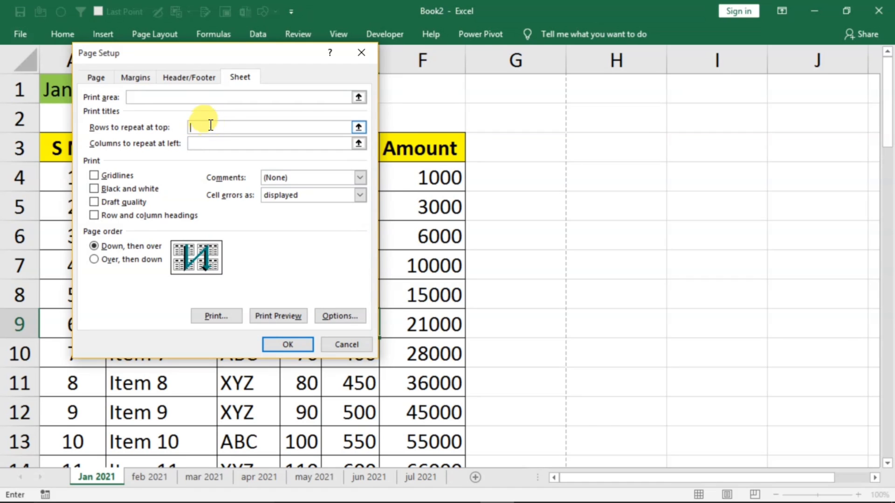
left_click_drag(197, 64, 439, 147)
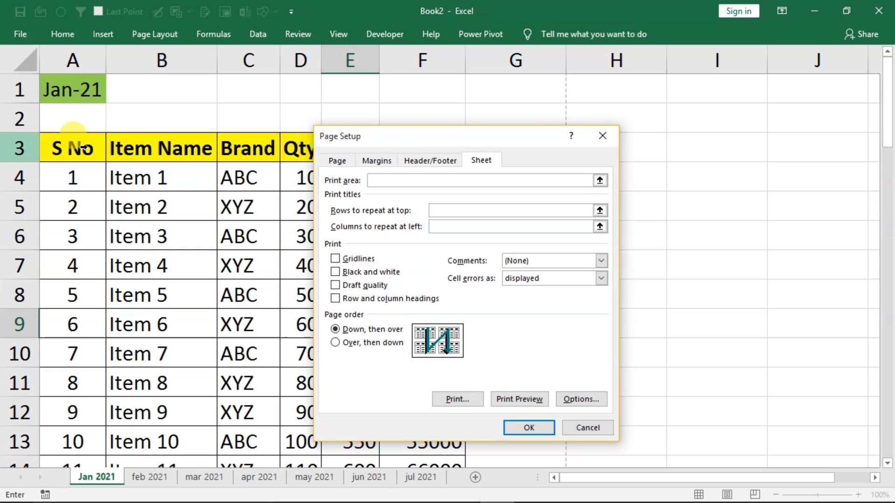
left_click(188, 149)
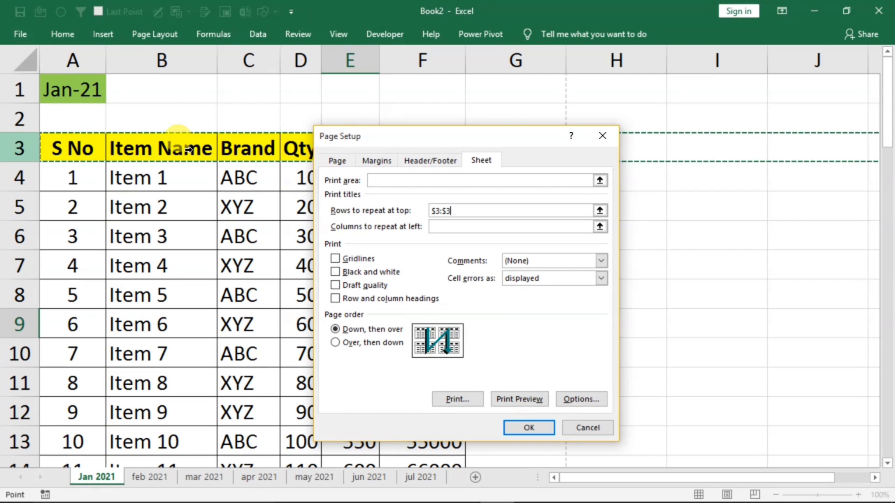
left_click(520, 429)
left_click(346, 297)
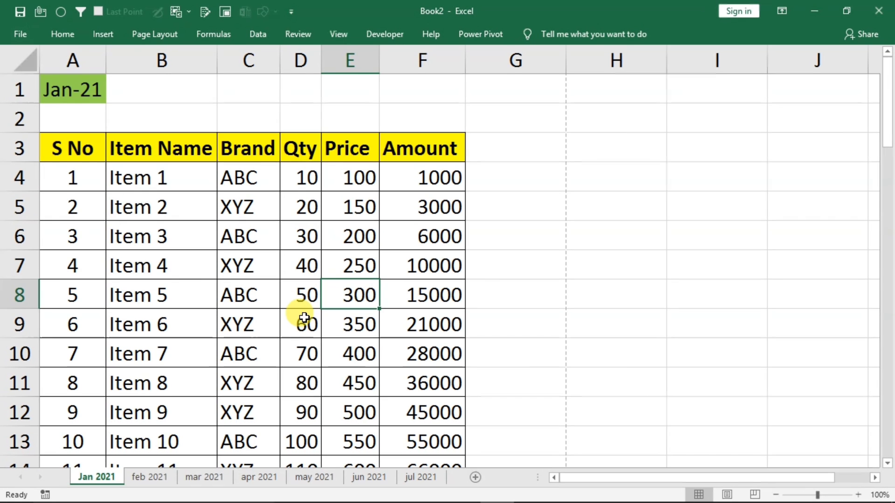
- Check every print preview page of the Jan 2021 sheet for the repeated header row, and return to the worksheet
key("ctrl+F2")
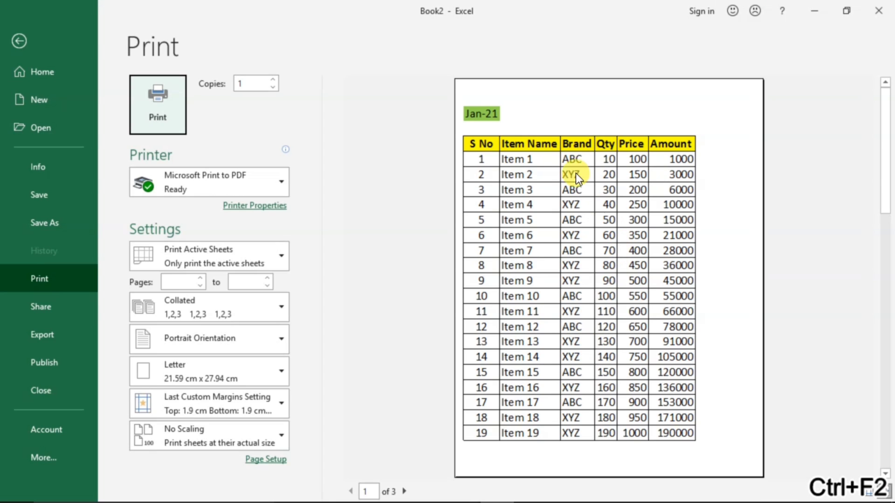
left_click(404, 491)
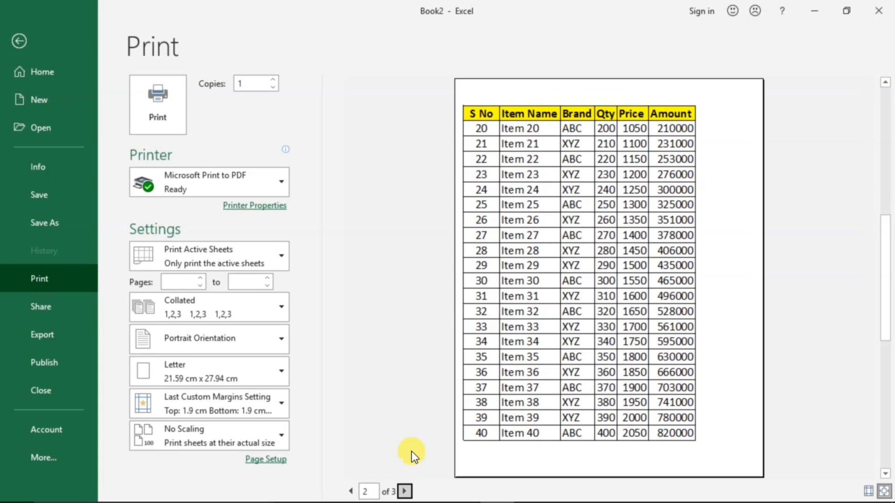
left_click(405, 492)
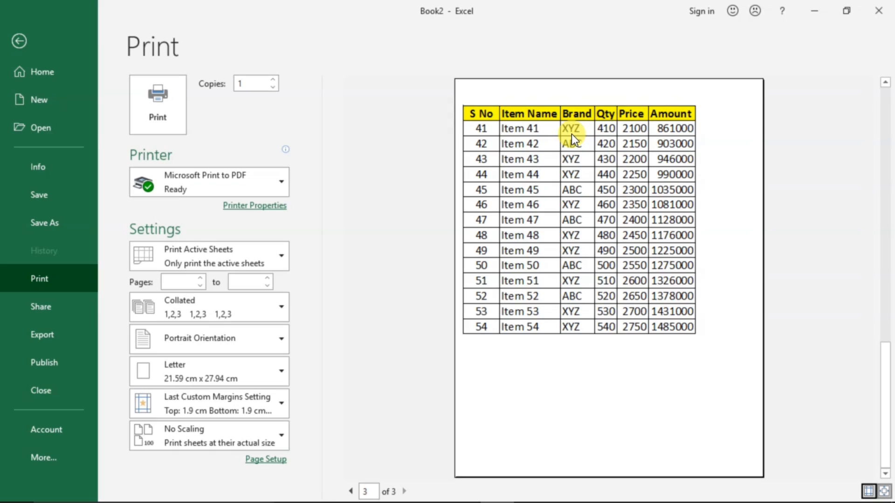
key("Escape")
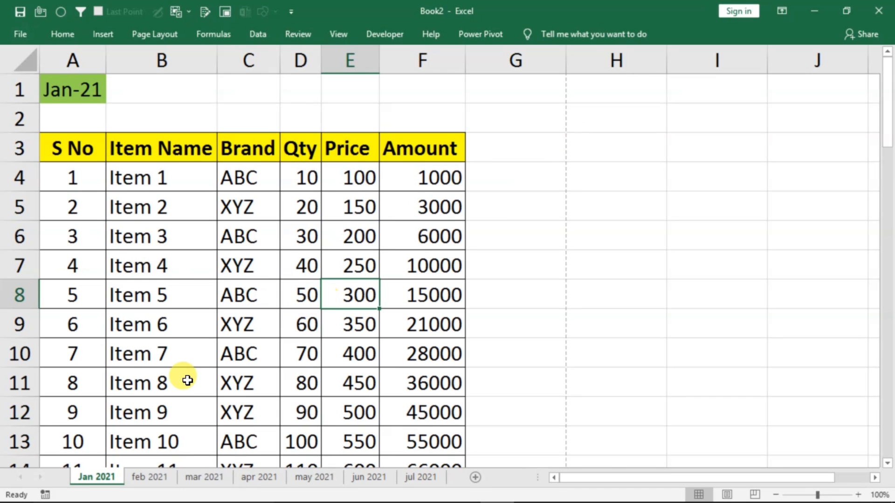
- Set header row 3 ($3:$3) to repeat at the top of every printed page of the feb 2021 sheet
left_click(143, 483)
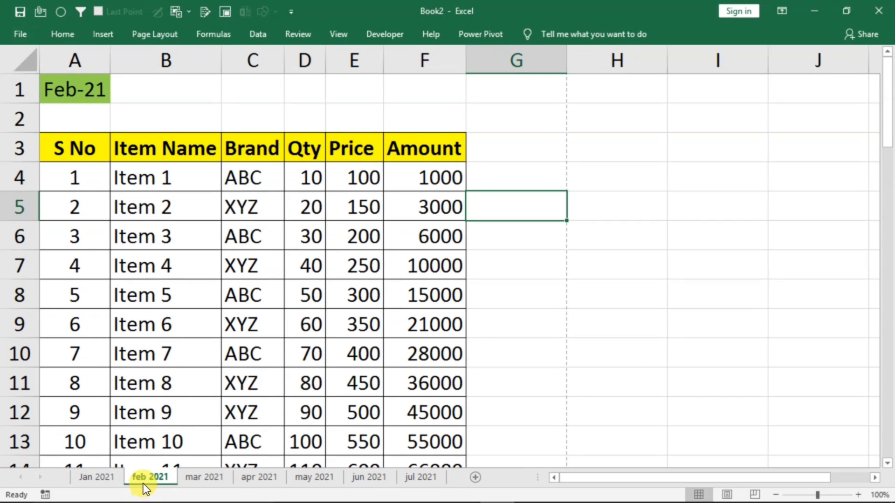
left_click(290, 226)
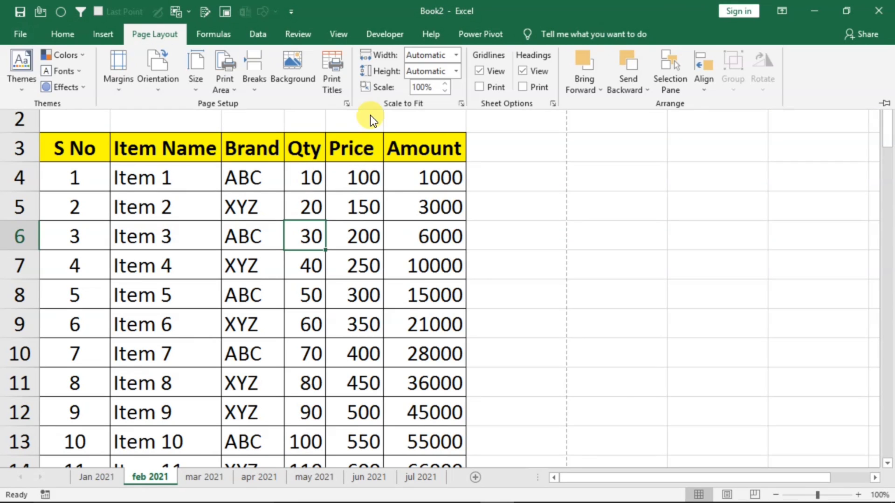
left_click(335, 76)
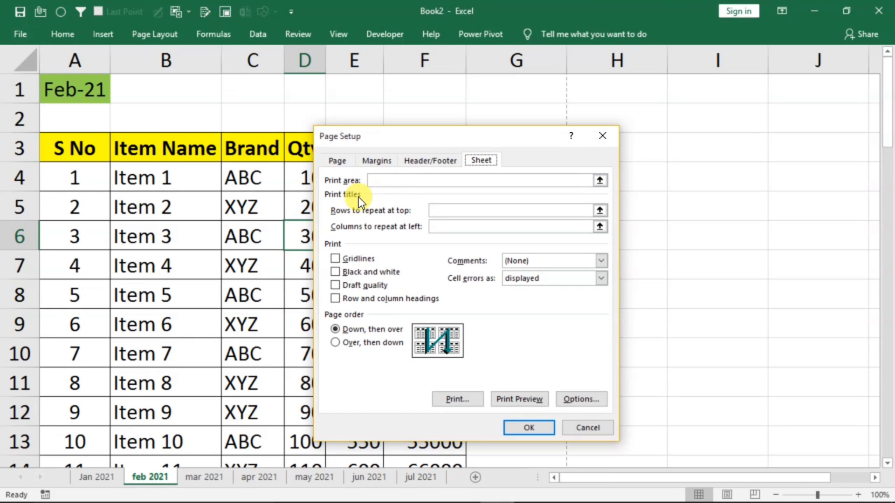
left_click(436, 210)
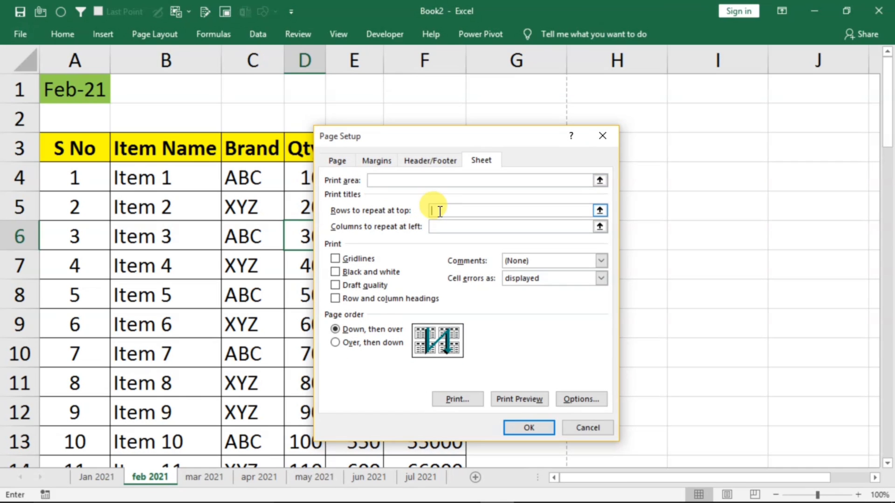
left_click(166, 147)
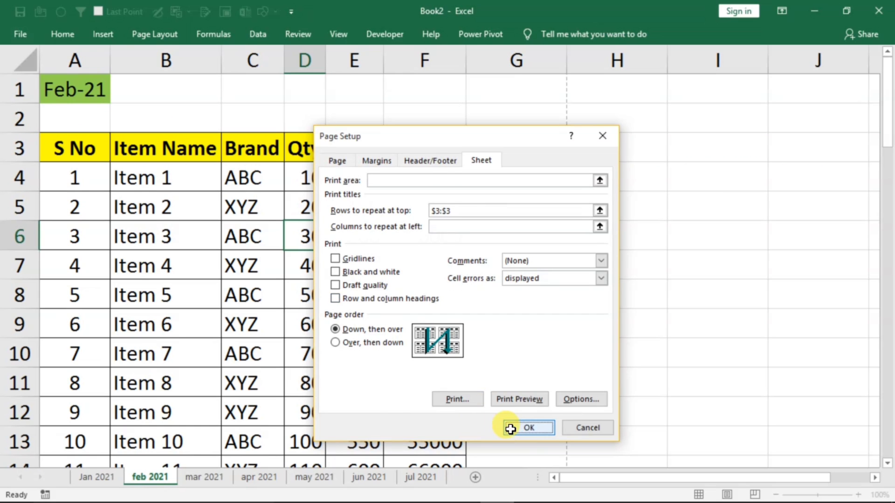
left_click(514, 427)
left_click(296, 379)
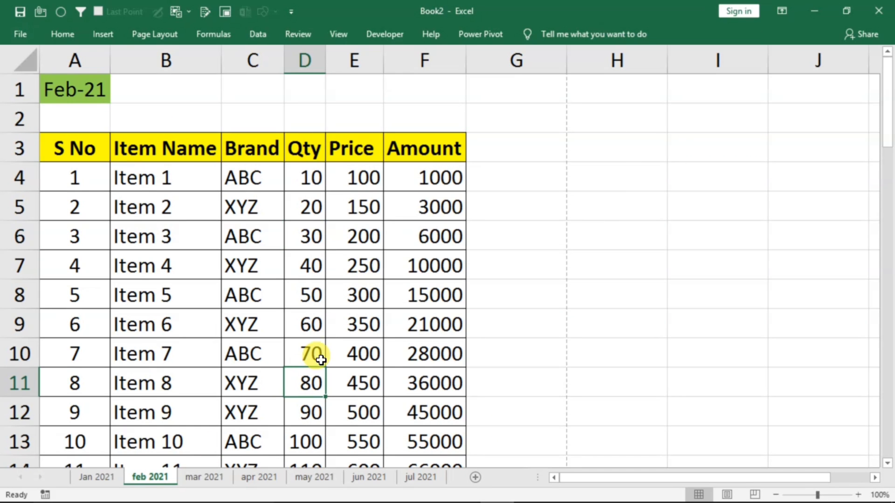
- Check the print preview of the feb 2021 sheet and return to the worksheet
key("ctrl+F2")
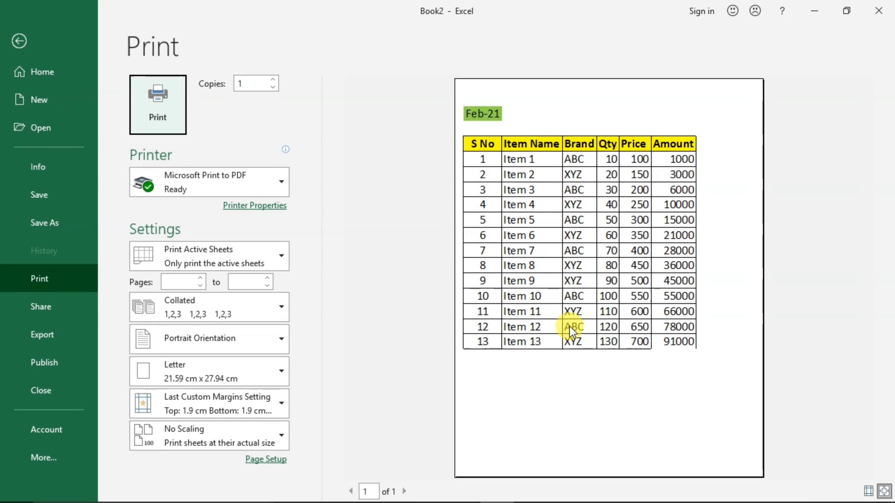
key("Escape")
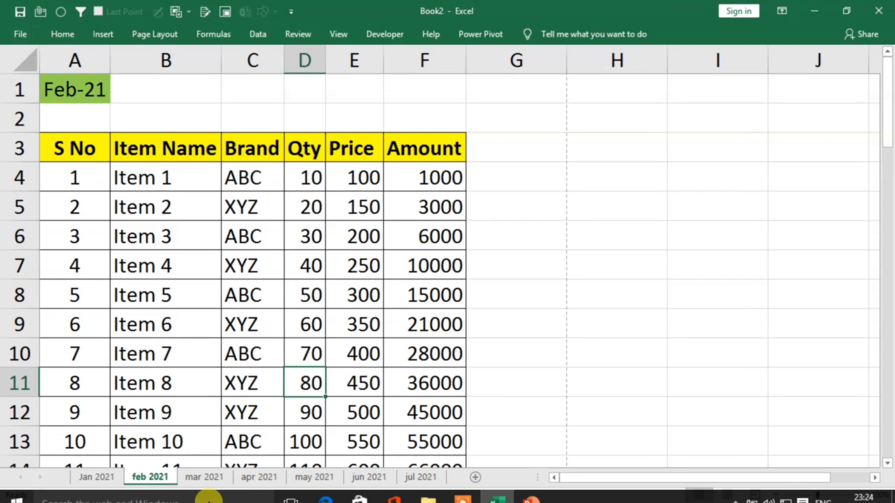
left_click(285, 257)
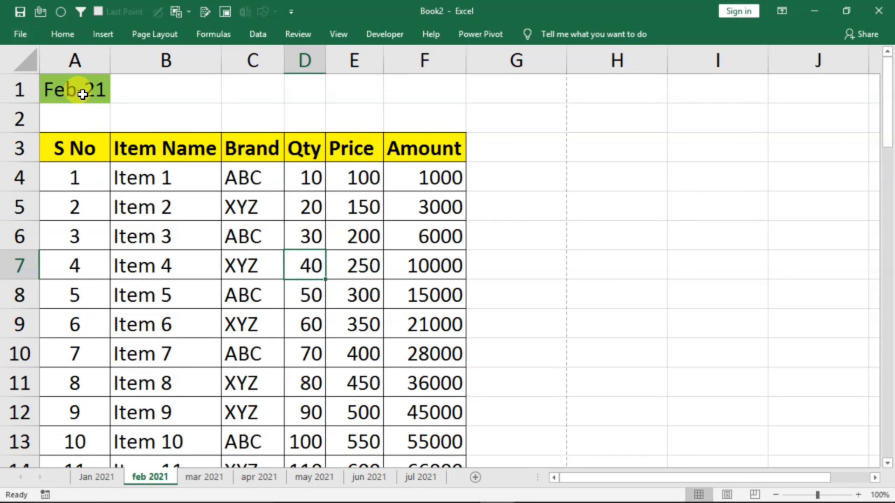
- Start saving the workbook as a new file in the New PDF folder on the Desktop
left_click(11, 35)
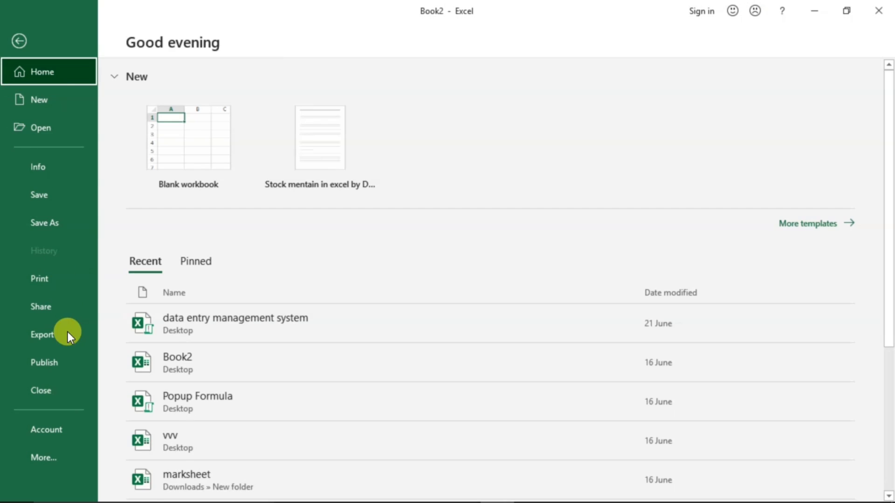
left_click(43, 230)
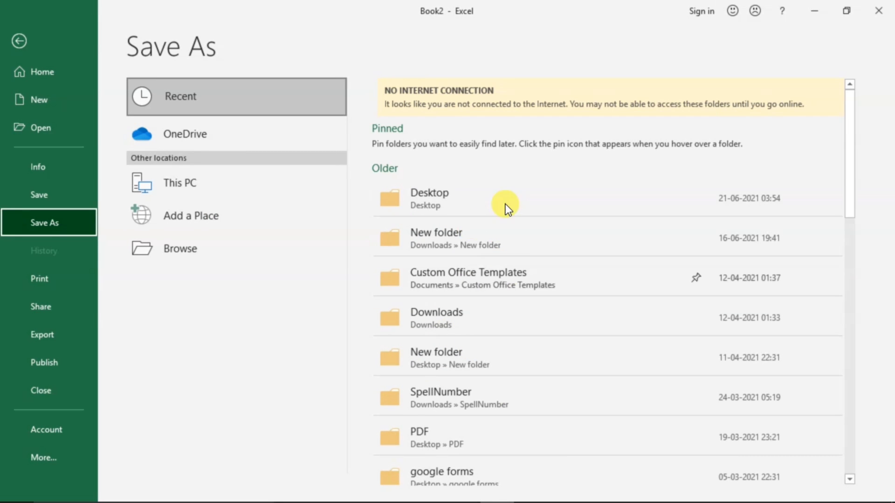
left_click(214, 244)
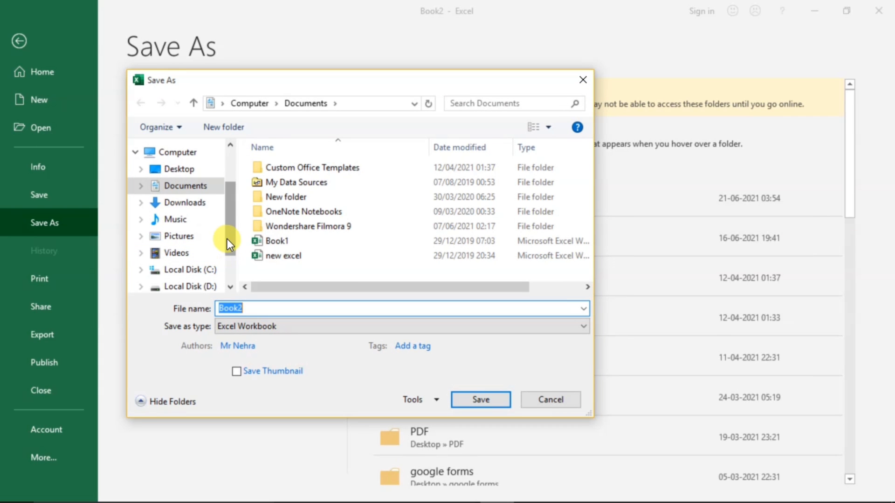
left_click(175, 174)
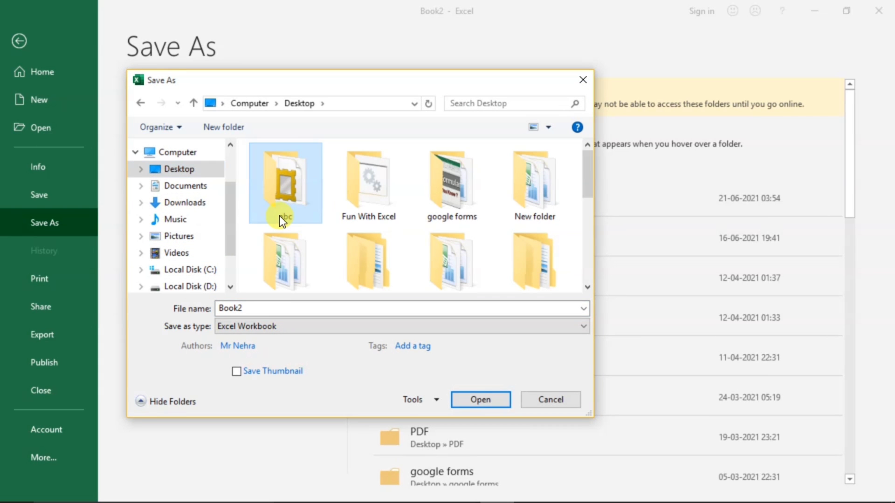
left_click(278, 233)
scroll(349, 285, "down", 1)
left_click(287, 247)
double_click(287, 247)
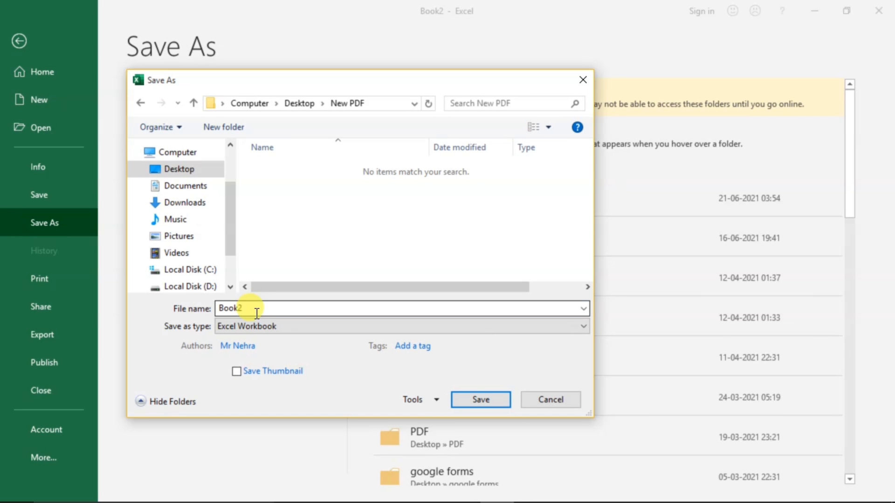
- Name the file pdf and choose PDF as the file type
type("pfd")
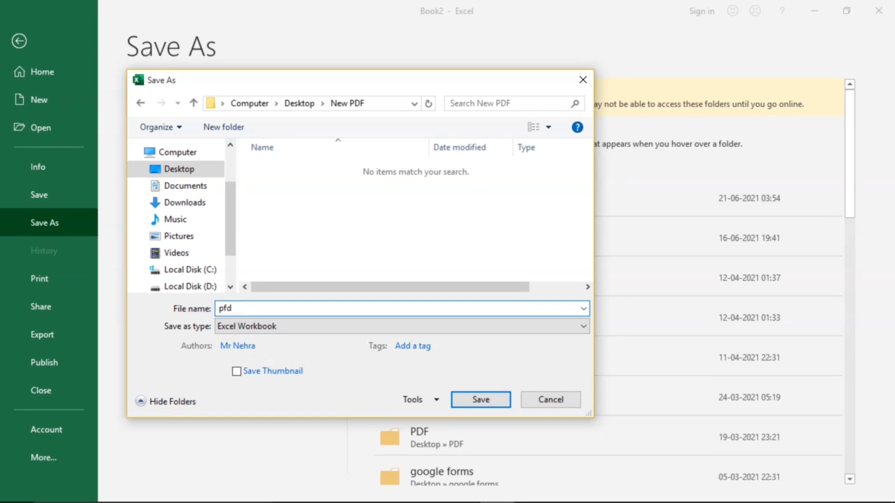
key("BackSpace")
type("df")
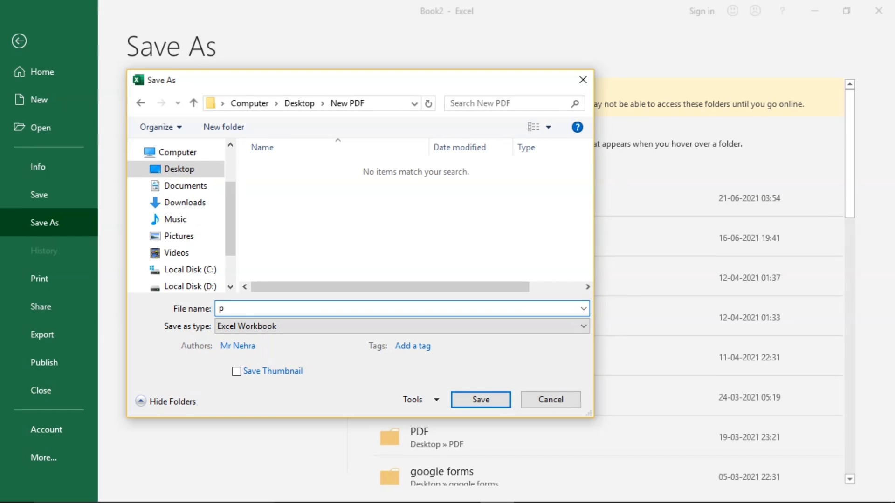
left_click(259, 327)
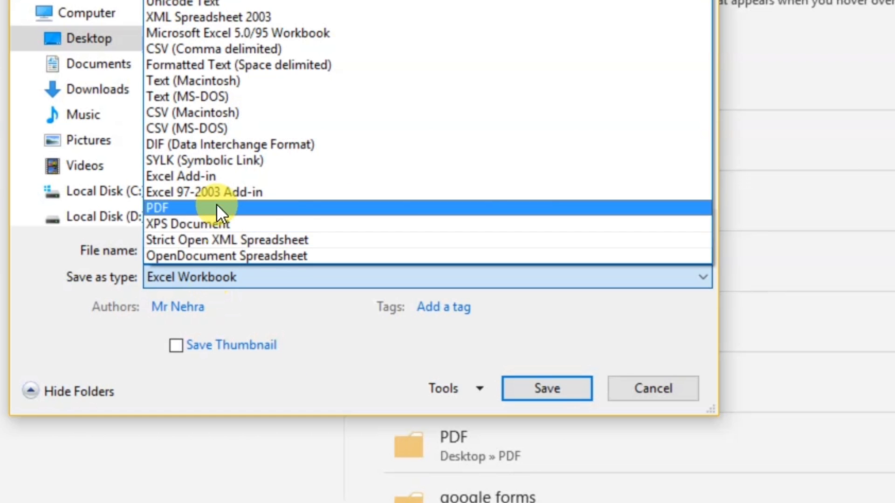
left_click(171, 210)
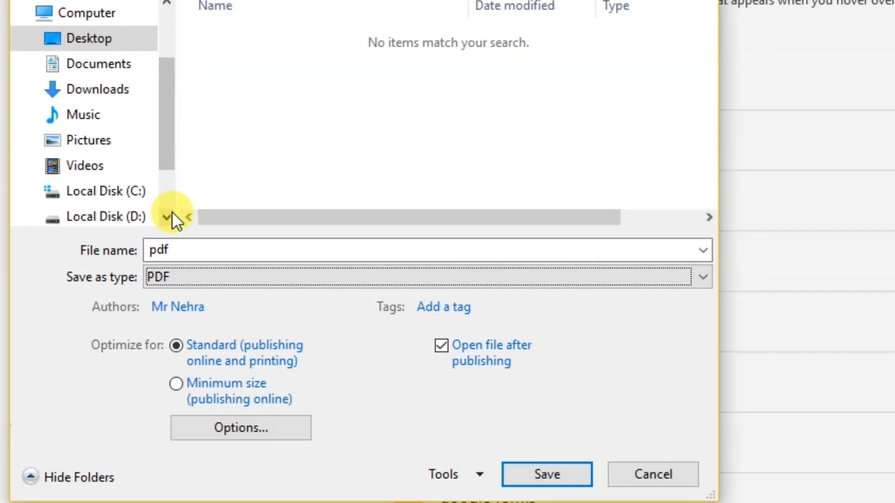
- Set the PDF options to publish the entire workbook and save the file
left_click(202, 426)
left_click(410, 164)
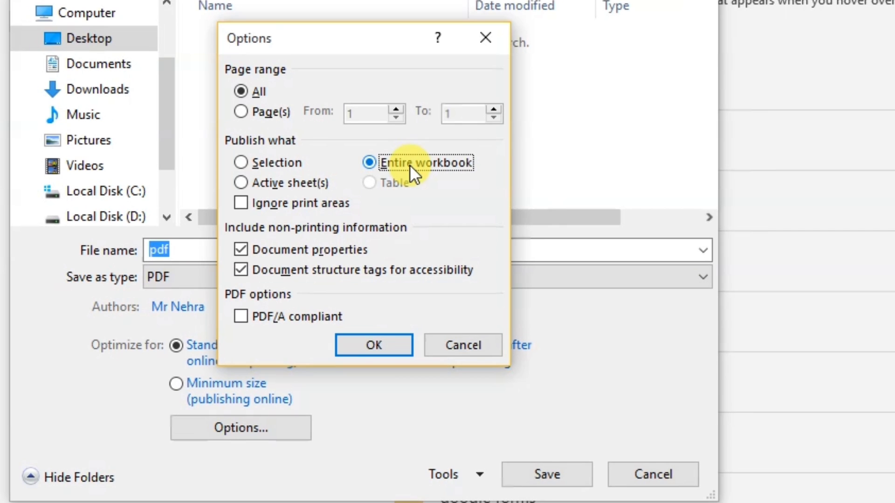
left_click(364, 348)
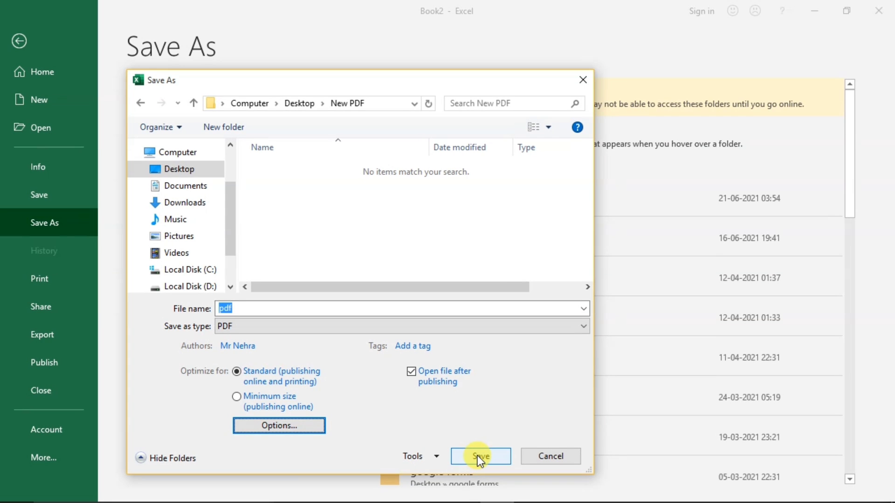
left_click(481, 457)
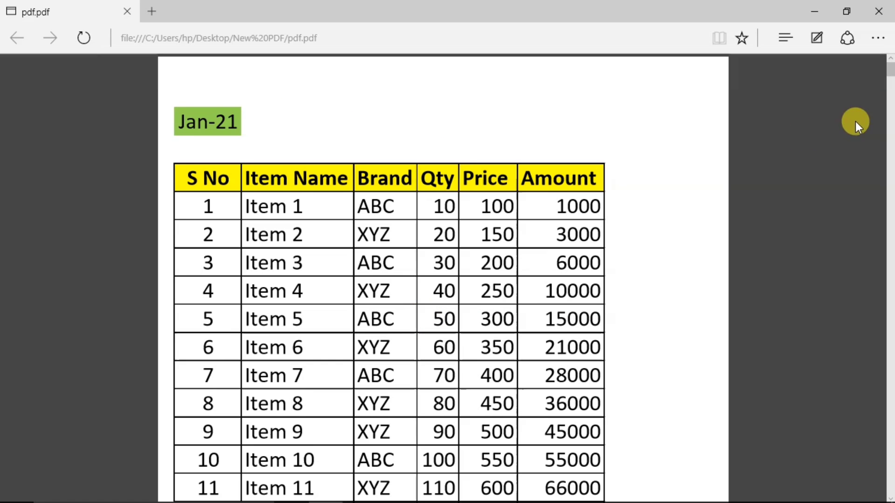
- Look through the exported PDF's pages and locate the pdf file in the New PDF folder in File Explorer
left_click_drag(888, 74, 887, 90)
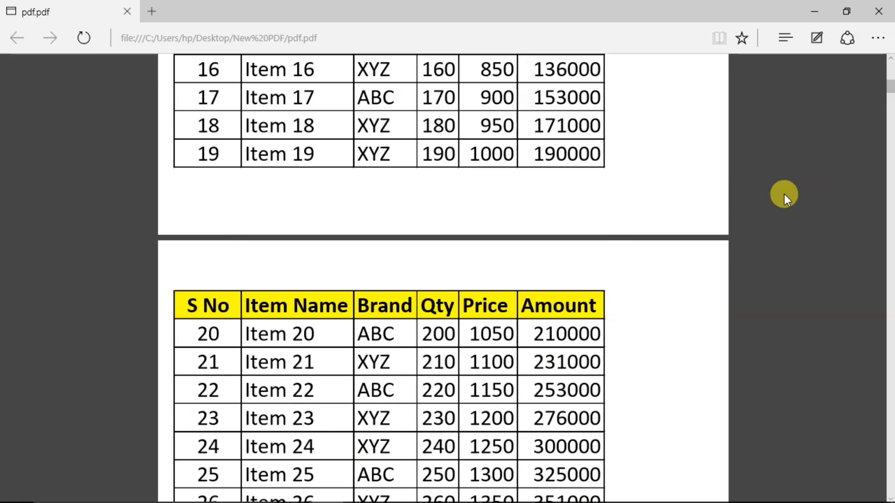
left_click_drag(882, 96, 883, 176)
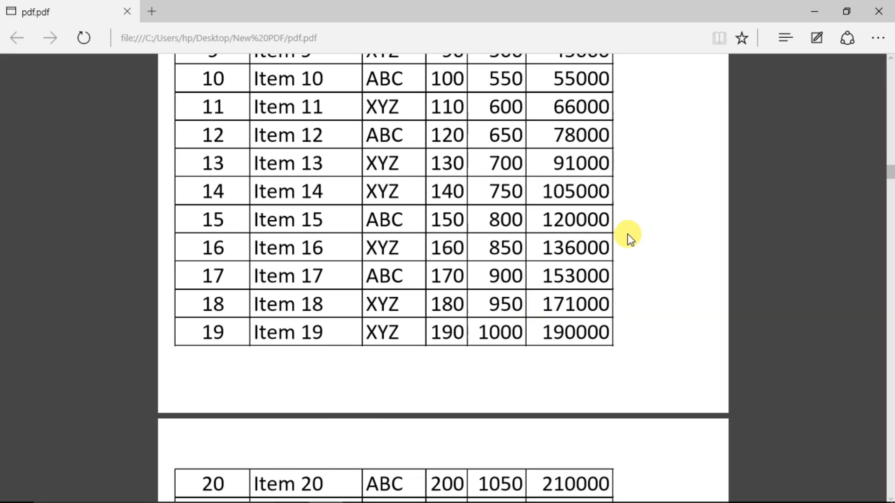
mouse_move(427, 498)
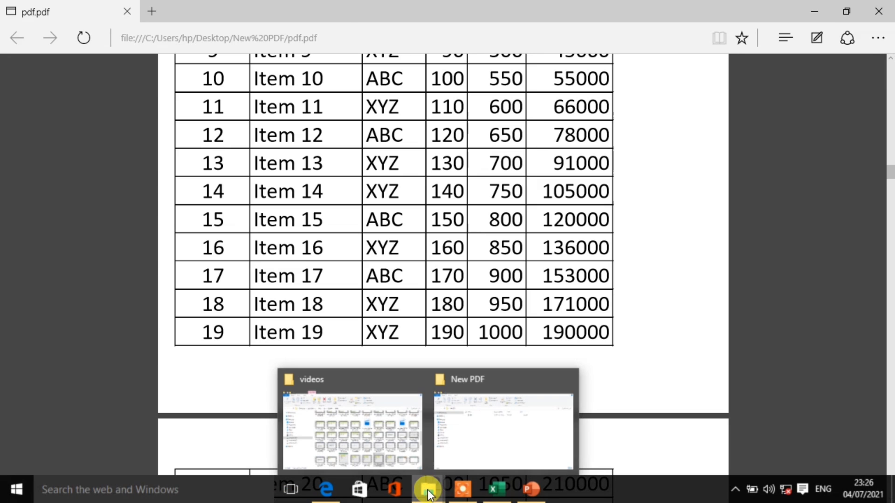
left_click(489, 440)
left_click(257, 155)
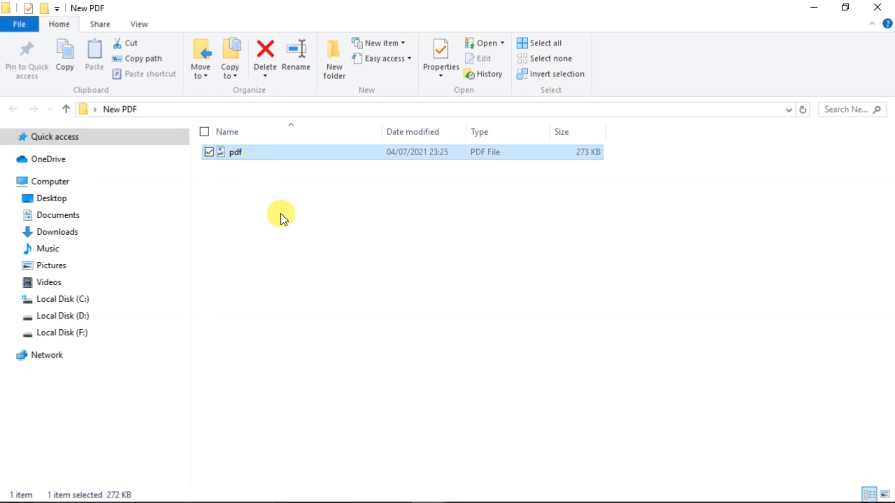
scroll(552, 211, "up", 1)
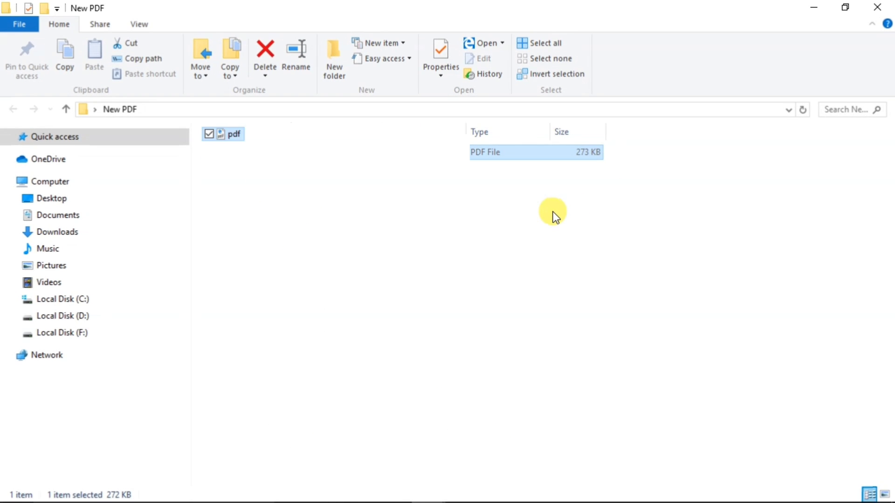